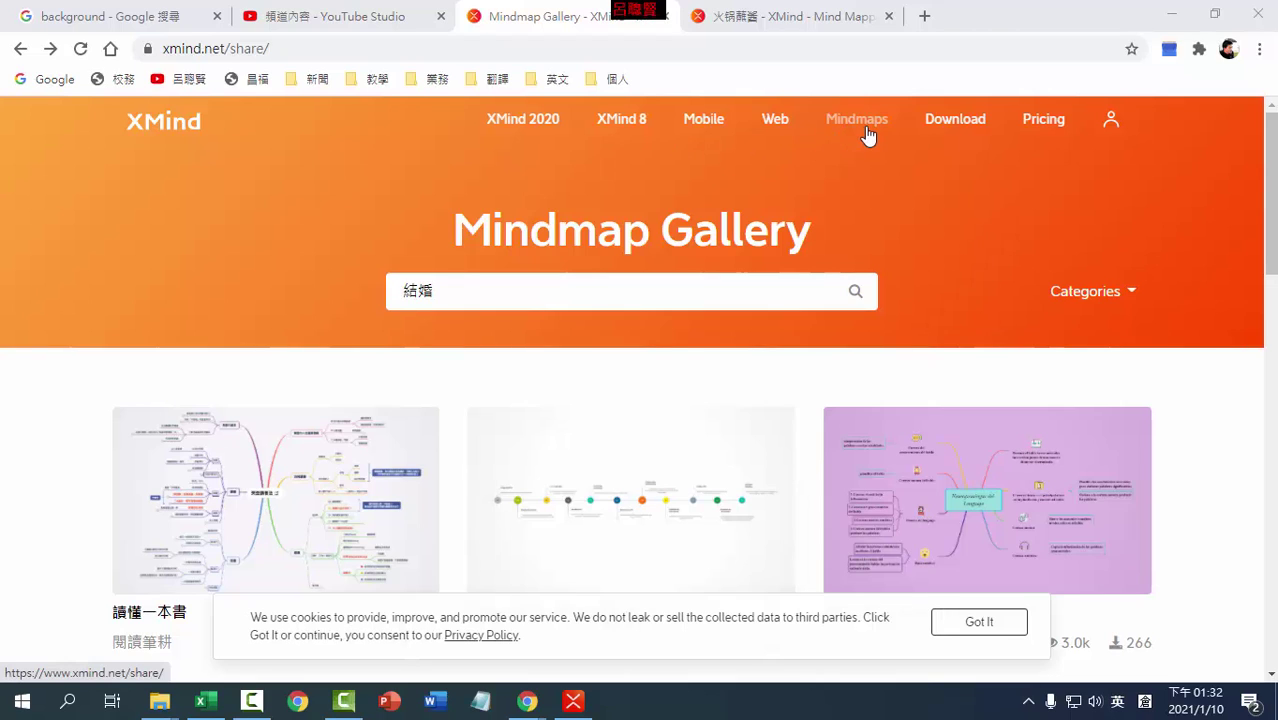
Search the gallery for 結婚 and open the 結婚迎娶(當天流程) map.
{"action": "left_click", "coordinate": [451, 292]}
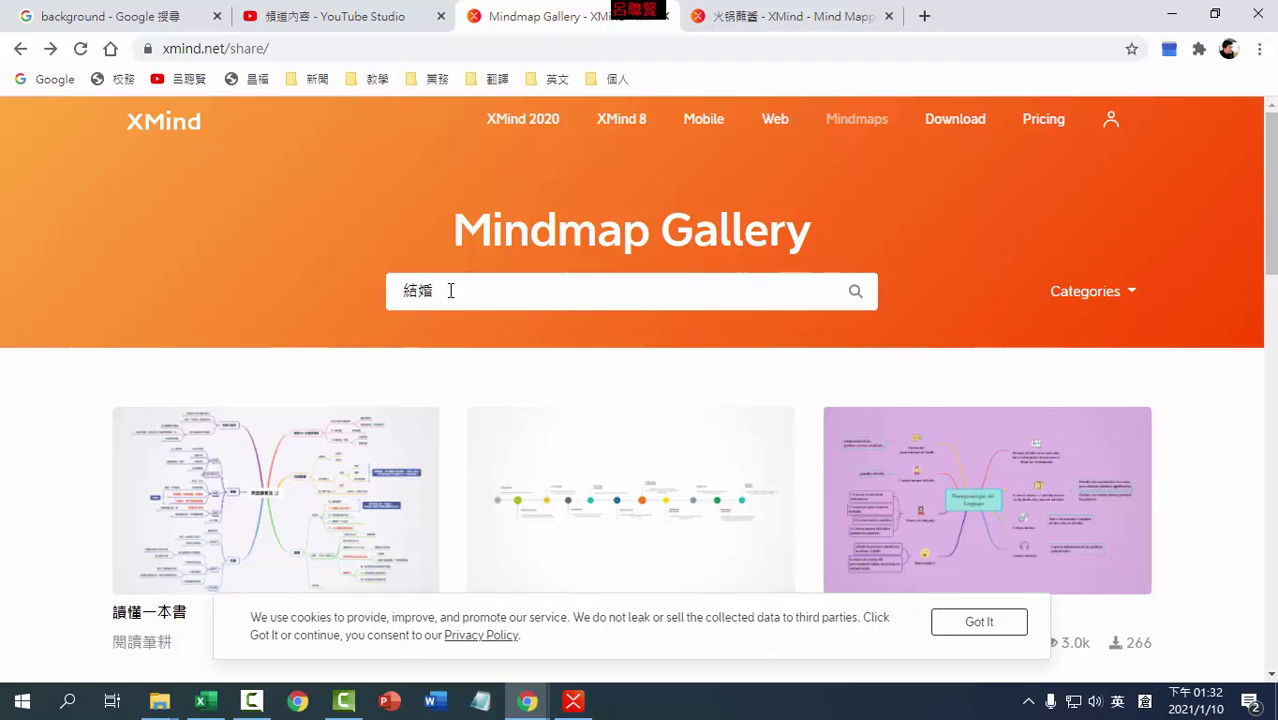
{"action": "left_click", "coordinate": [855, 291]}
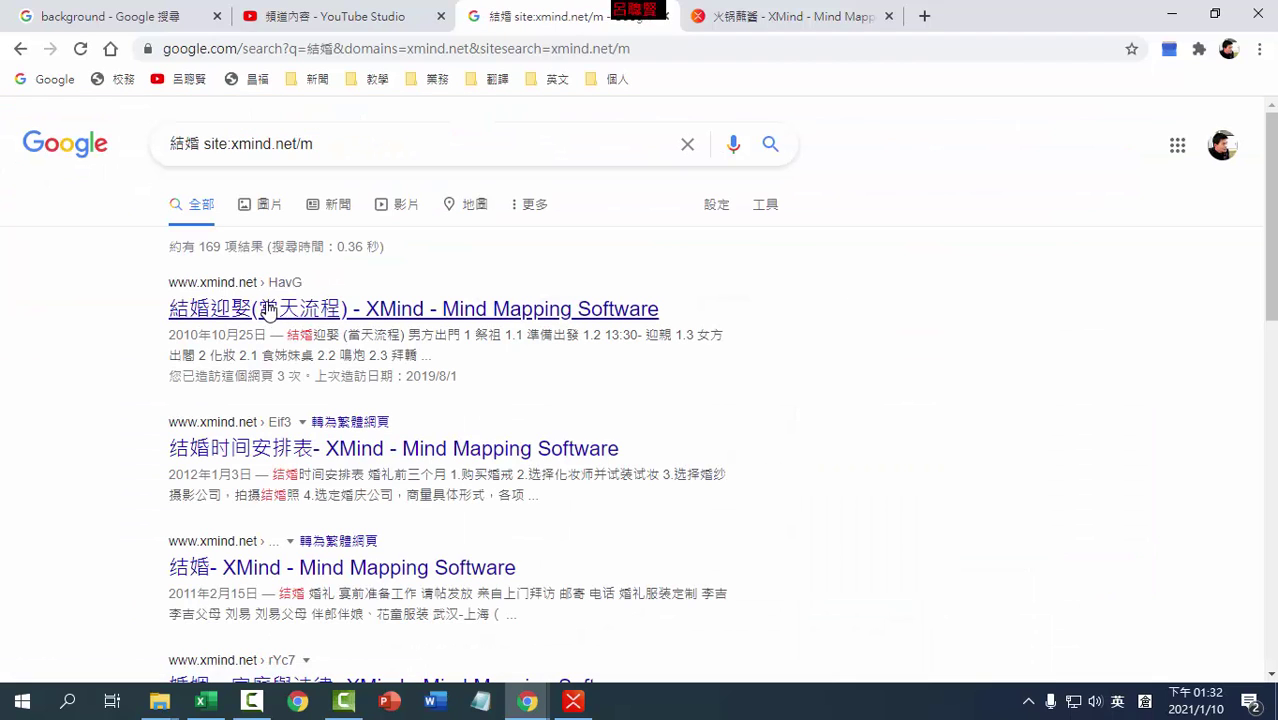
{"action": "left_click", "coordinate": [260, 312]}
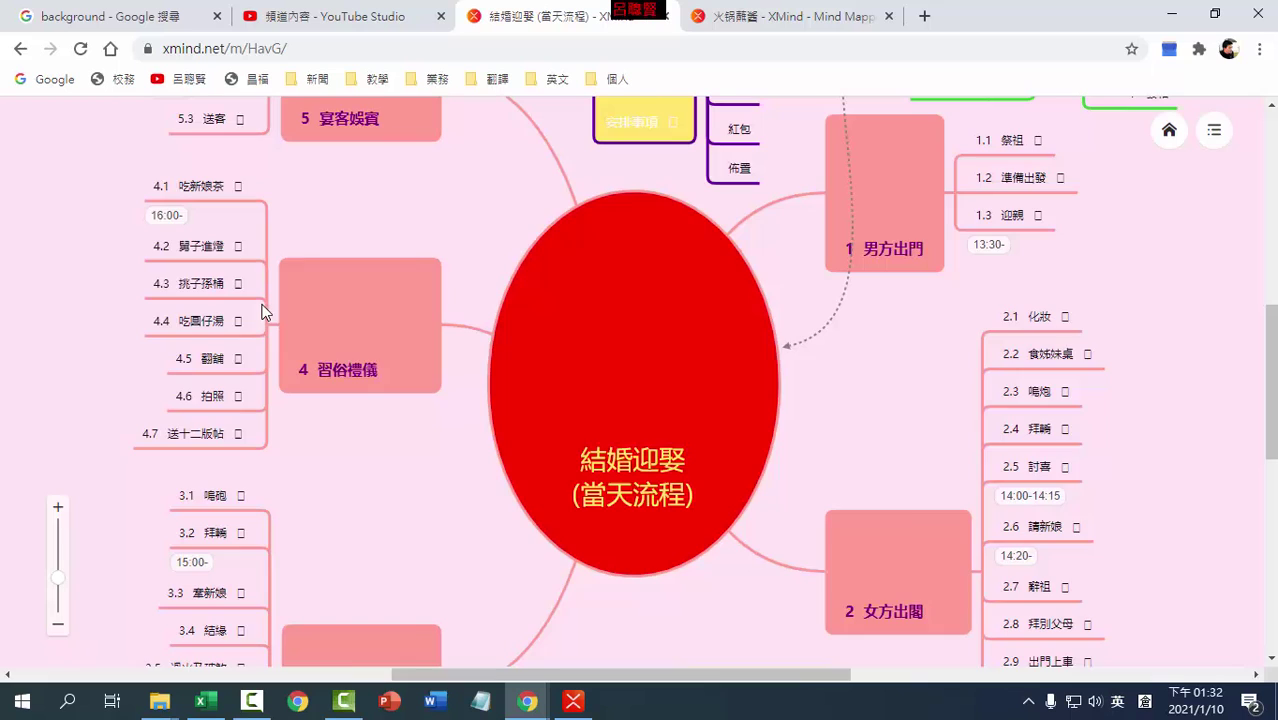
Download the 結婚迎娶(當天流程) map as a .xmind file from its details panel.
{"action": "left_click_drag", "start_coordinate": [1268, 370], "coordinate": [1268, 264]}
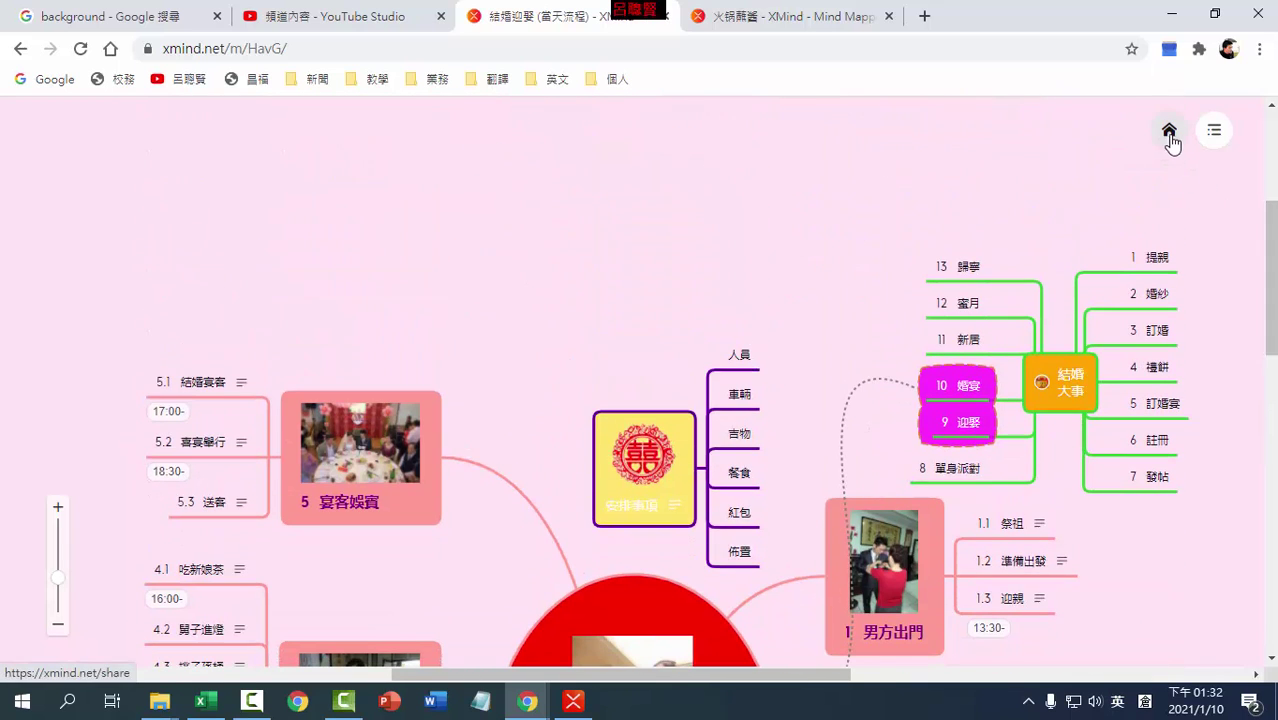
{"action": "left_click", "coordinate": [1212, 132]}
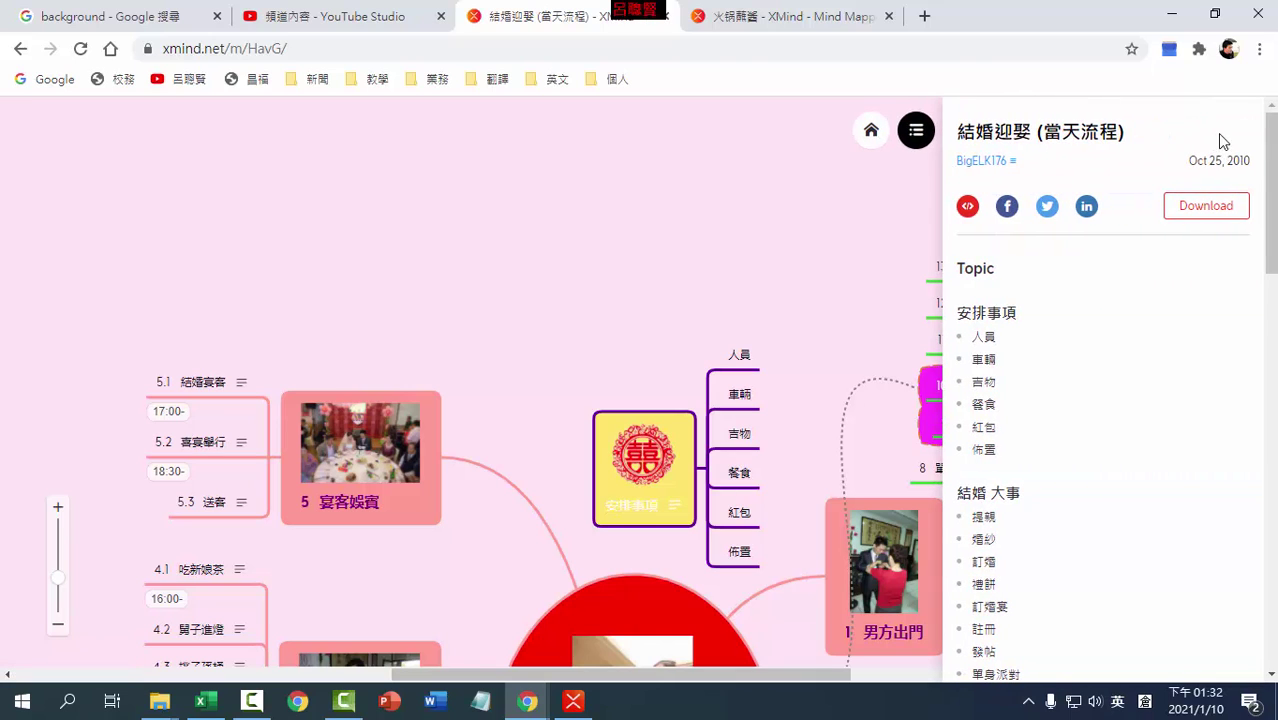
{"action": "left_click", "coordinate": [1214, 210]}
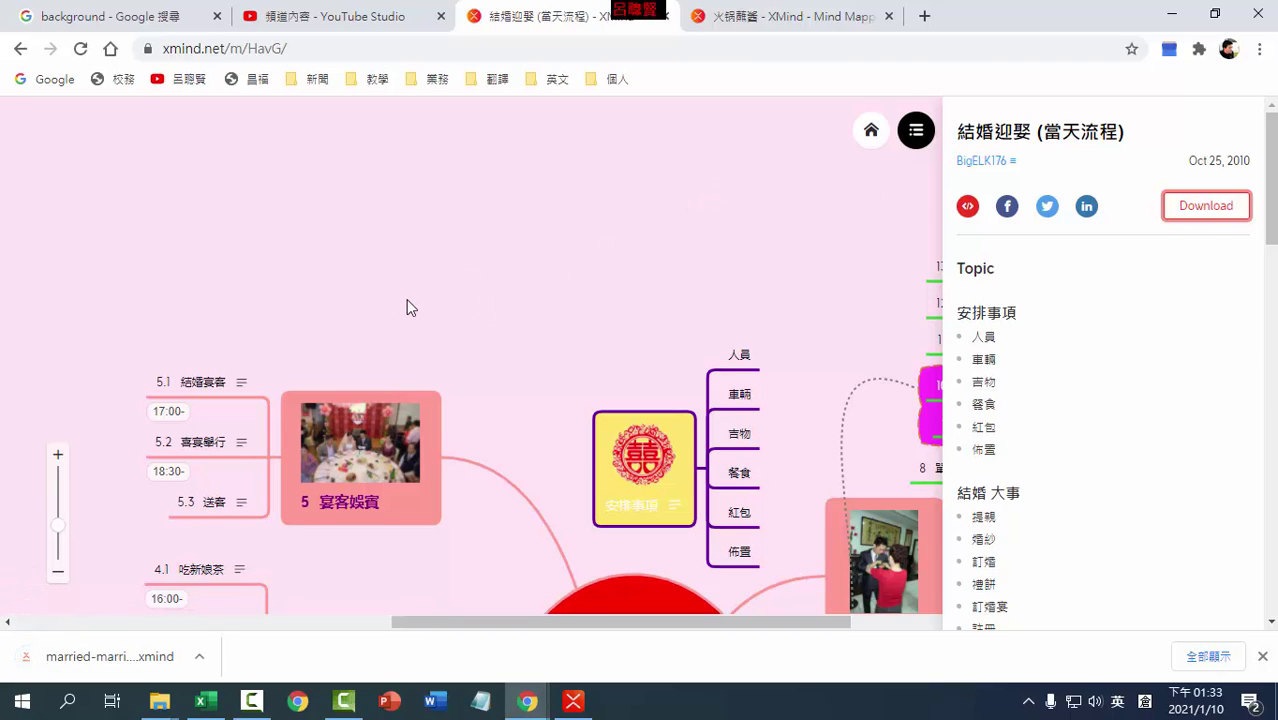
{"action": "scroll", "coordinate": [406, 299], "scroll_direction": "down", "scroll_amount": 1}
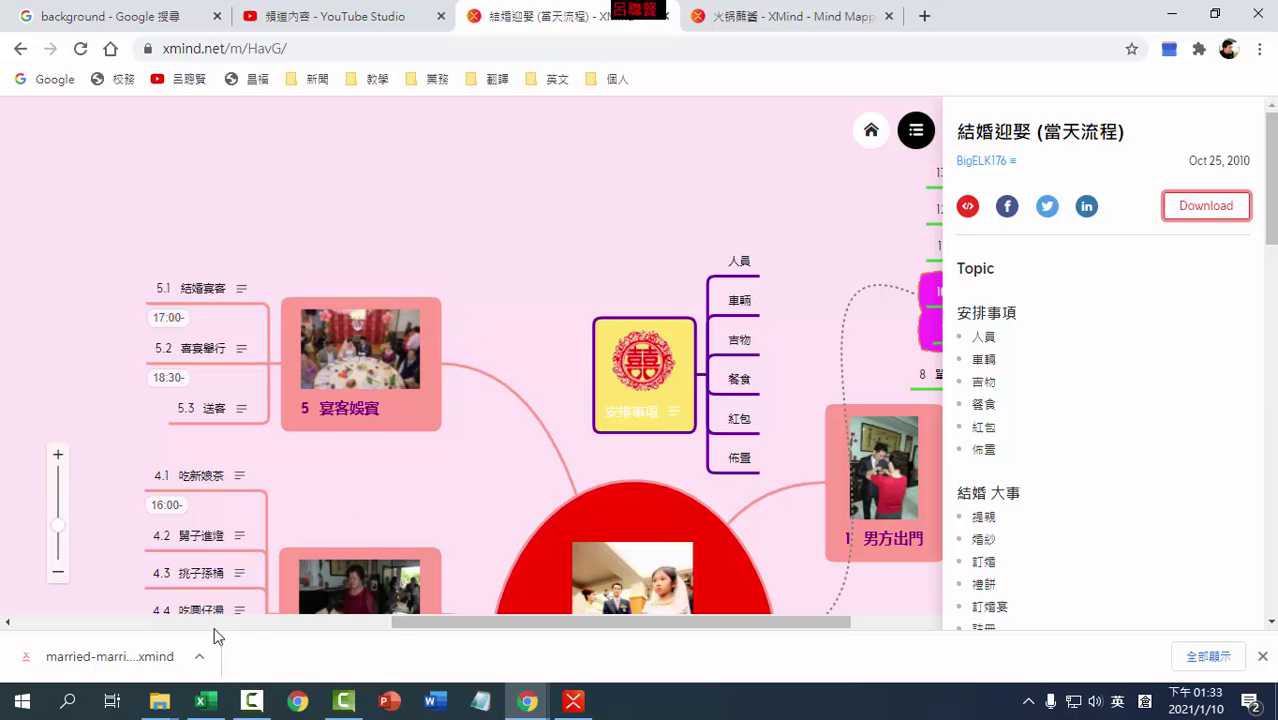
In XMind, open the downloaded married-married-(day-process) .xmind file from 下載.
{"action": "left_click", "coordinate": [573, 702]}
{"action": "left_click", "coordinate": [28, 12]}
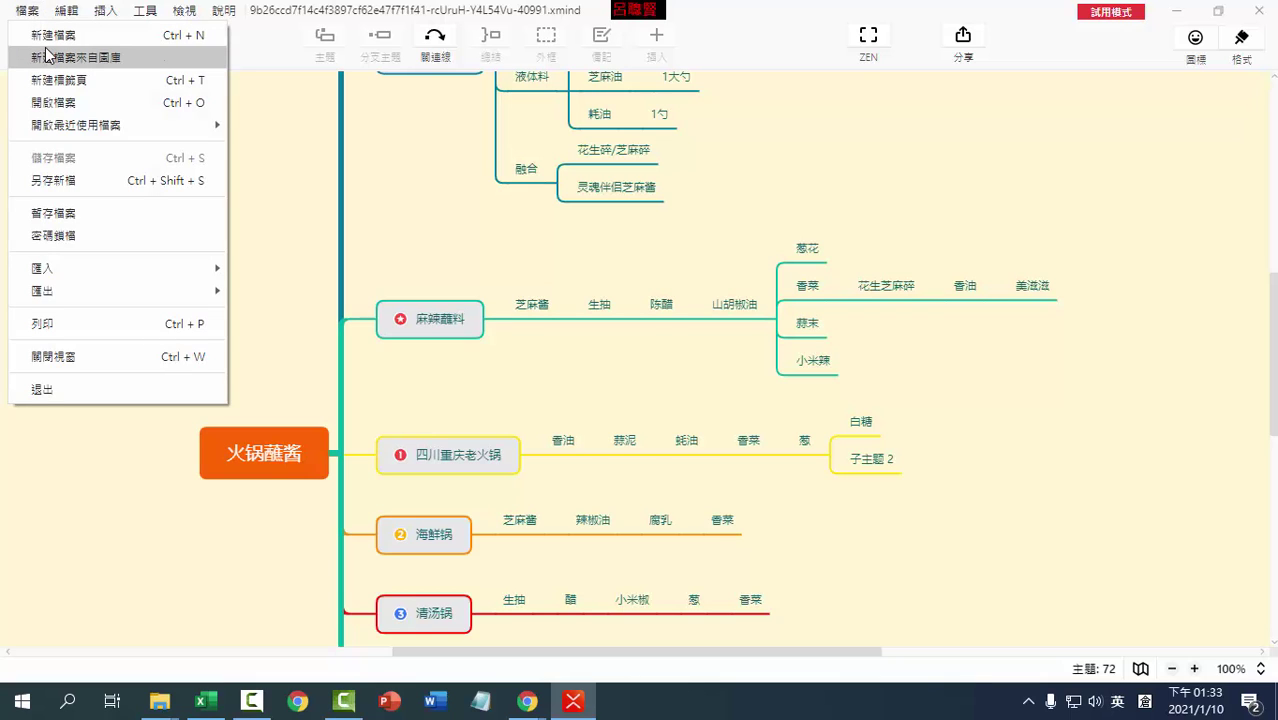
{"action": "left_click", "coordinate": [56, 110]}
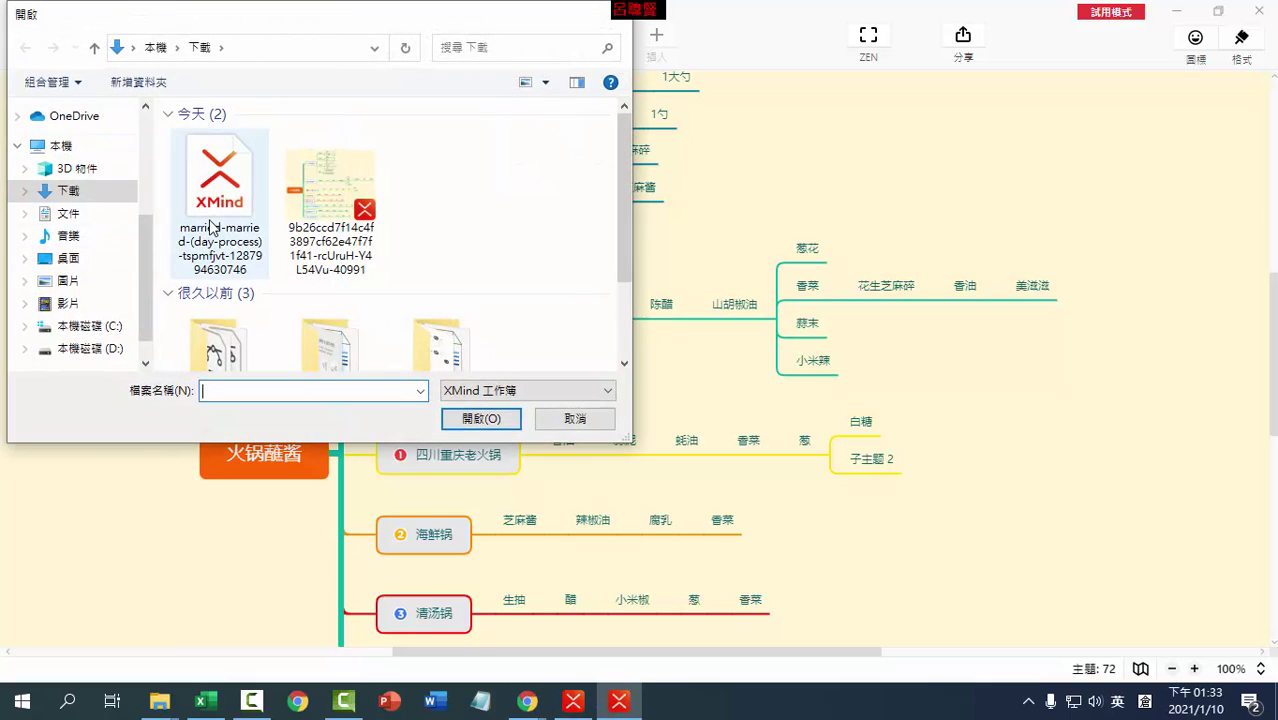
{"action": "left_click", "coordinate": [215, 230]}
{"action": "left_click", "coordinate": [481, 418]}
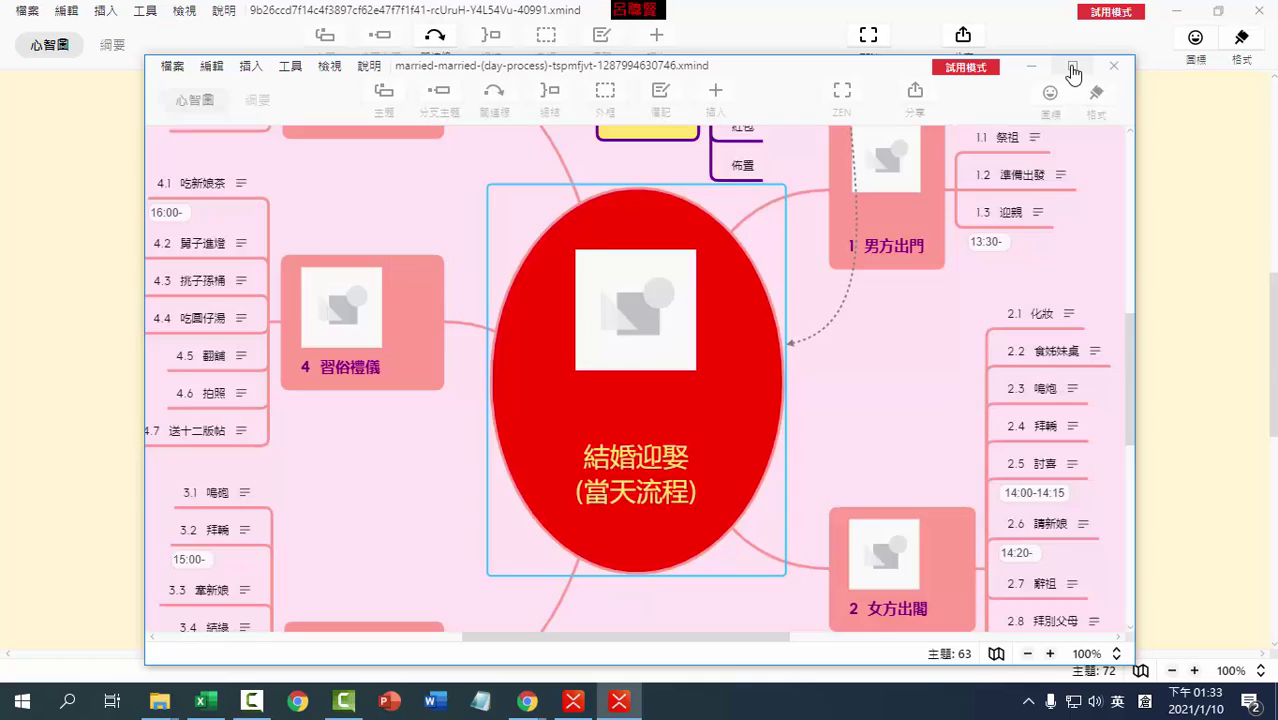
Maximize the wedding map window and pan around its branches.
{"action": "left_click", "coordinate": [1072, 66]}
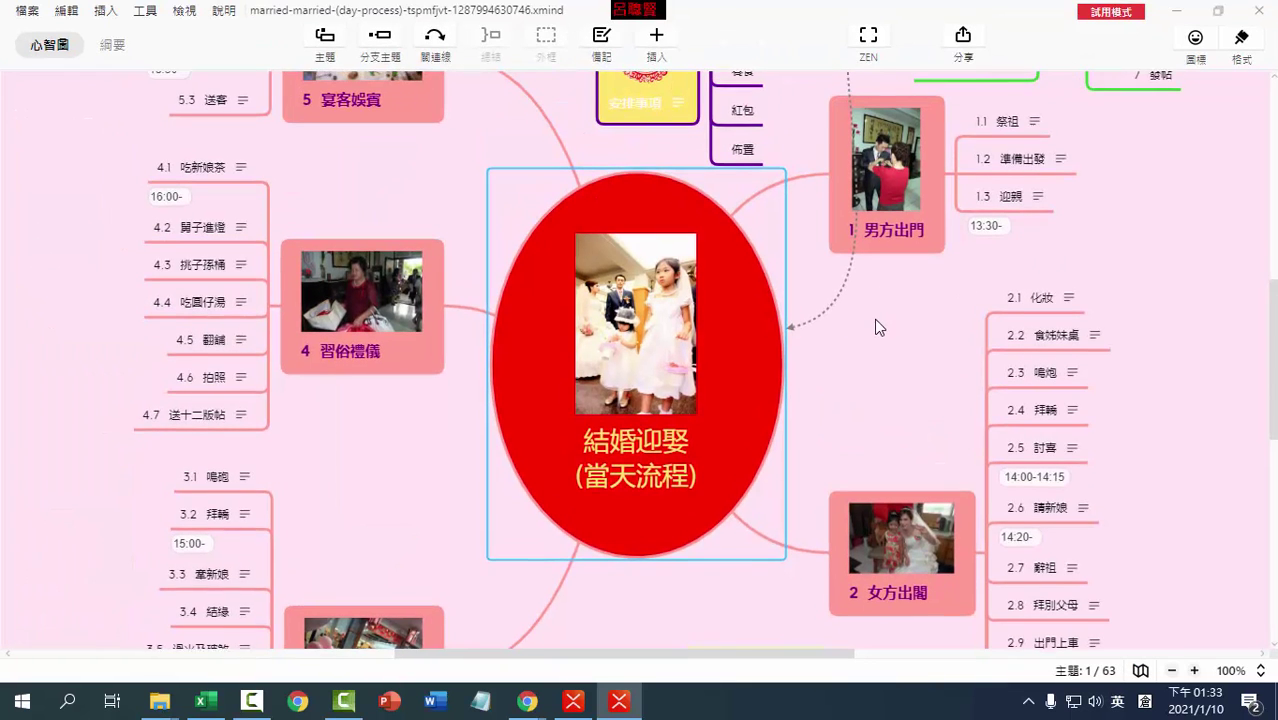
{"action": "scroll", "coordinate": [880, 322], "scroll_direction": "up", "scroll_amount": 3}
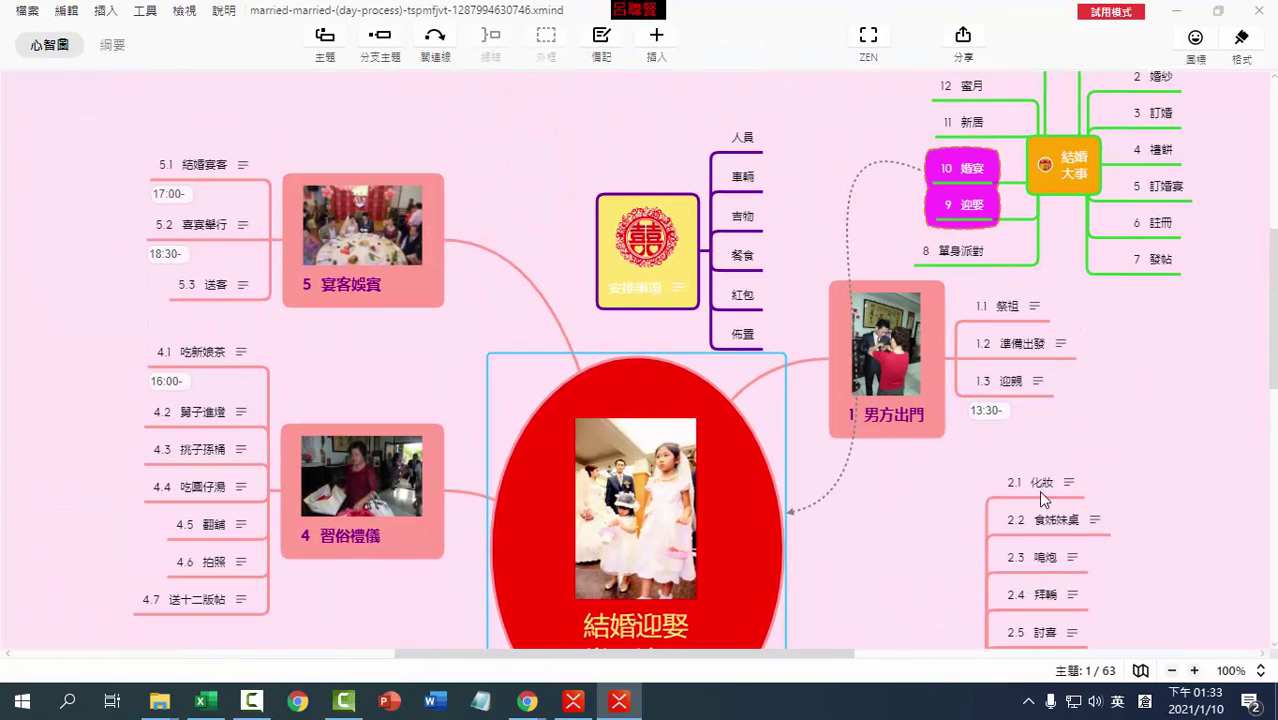
{"action": "left_click_drag", "start_coordinate": [845, 660], "coordinate": [925, 660]}
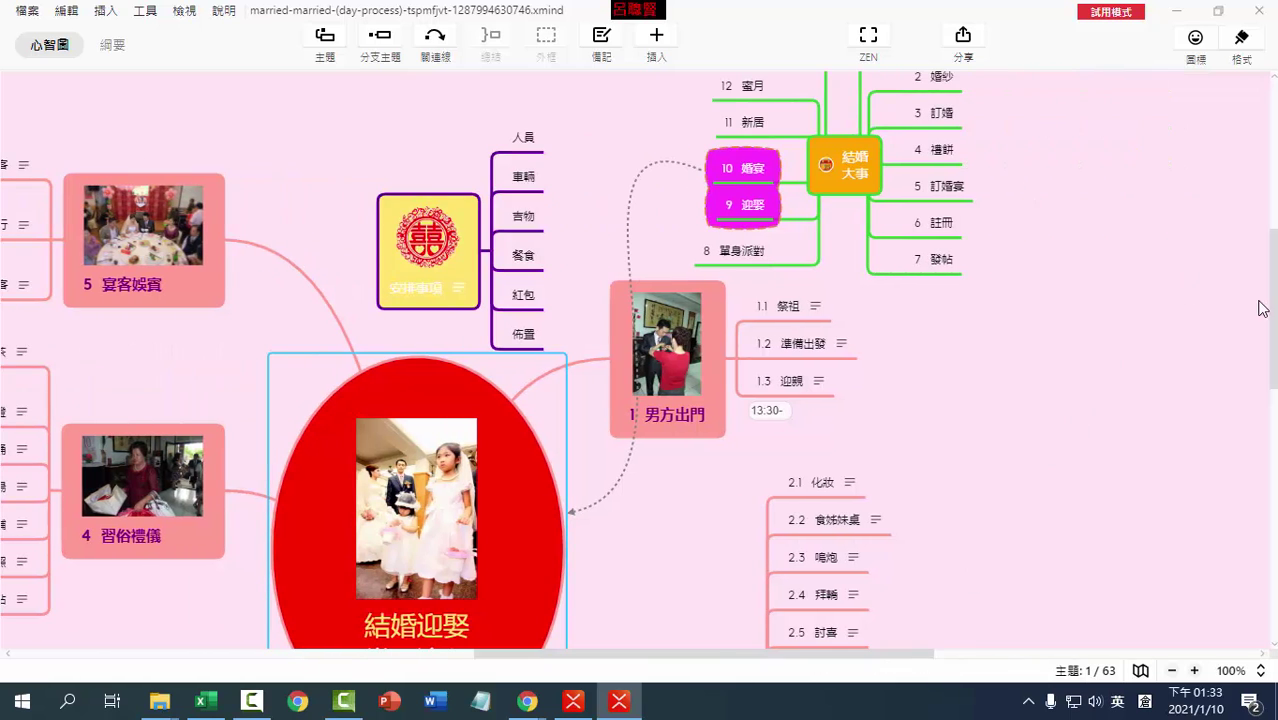
{"action": "scroll", "coordinate": [1261, 308], "scroll_direction": "up", "scroll_amount": 2}
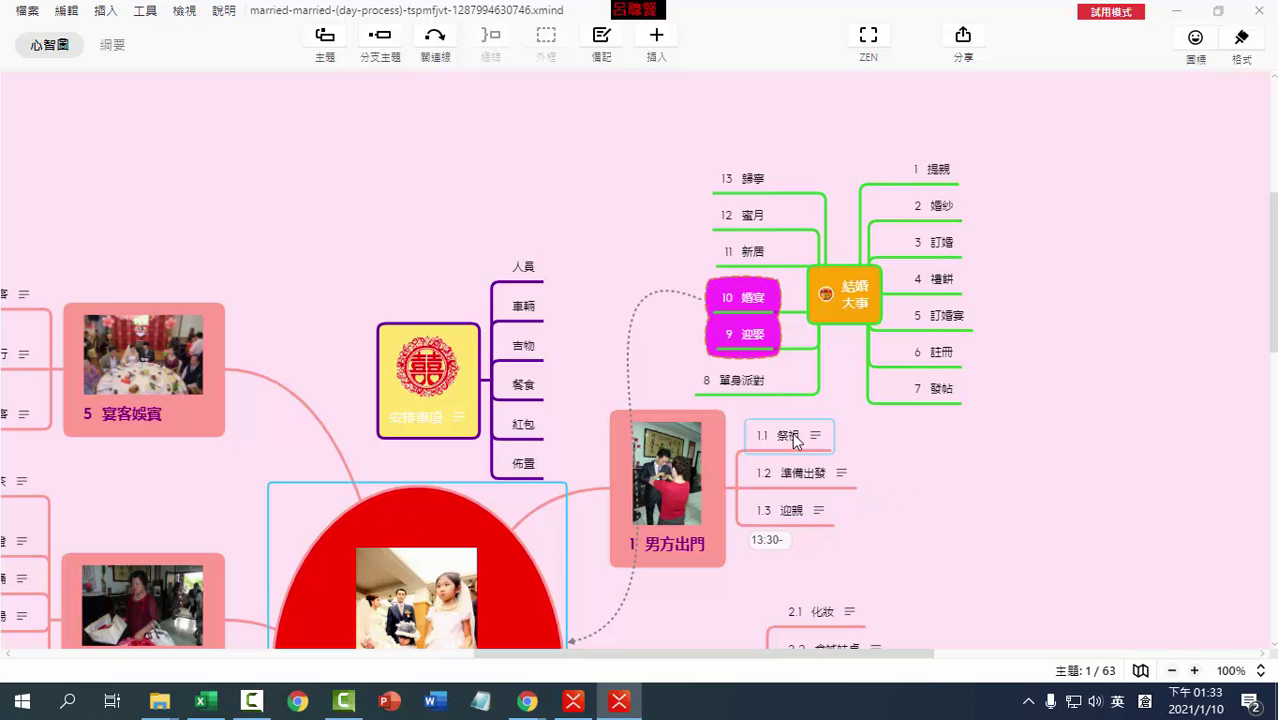
Inspect the 13:30- label on 1.3 迎親, then select the photo in 1 男方出門.
{"action": "left_click", "coordinate": [769, 539]}
{"action": "left_click", "coordinate": [771, 541]}
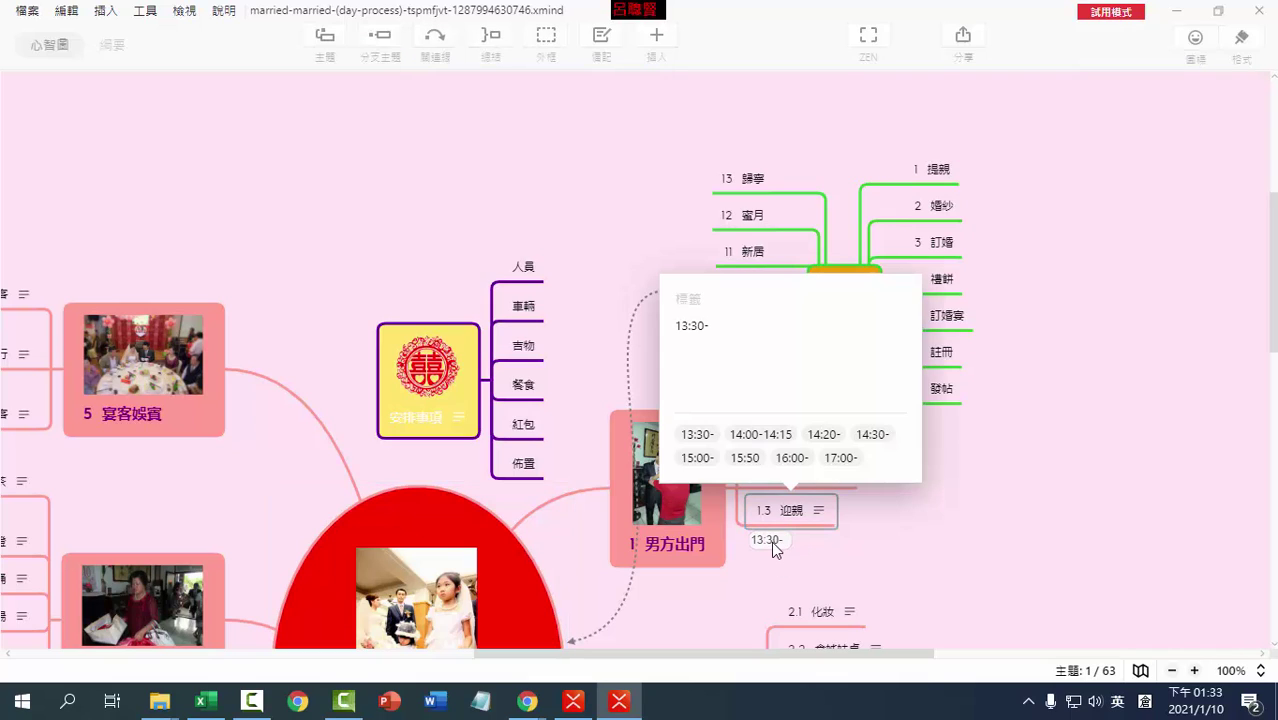
{"action": "key", "text": "Return"}
{"action": "scroll", "coordinate": [1018, 470], "scroll_direction": "down", "scroll_amount": 3}
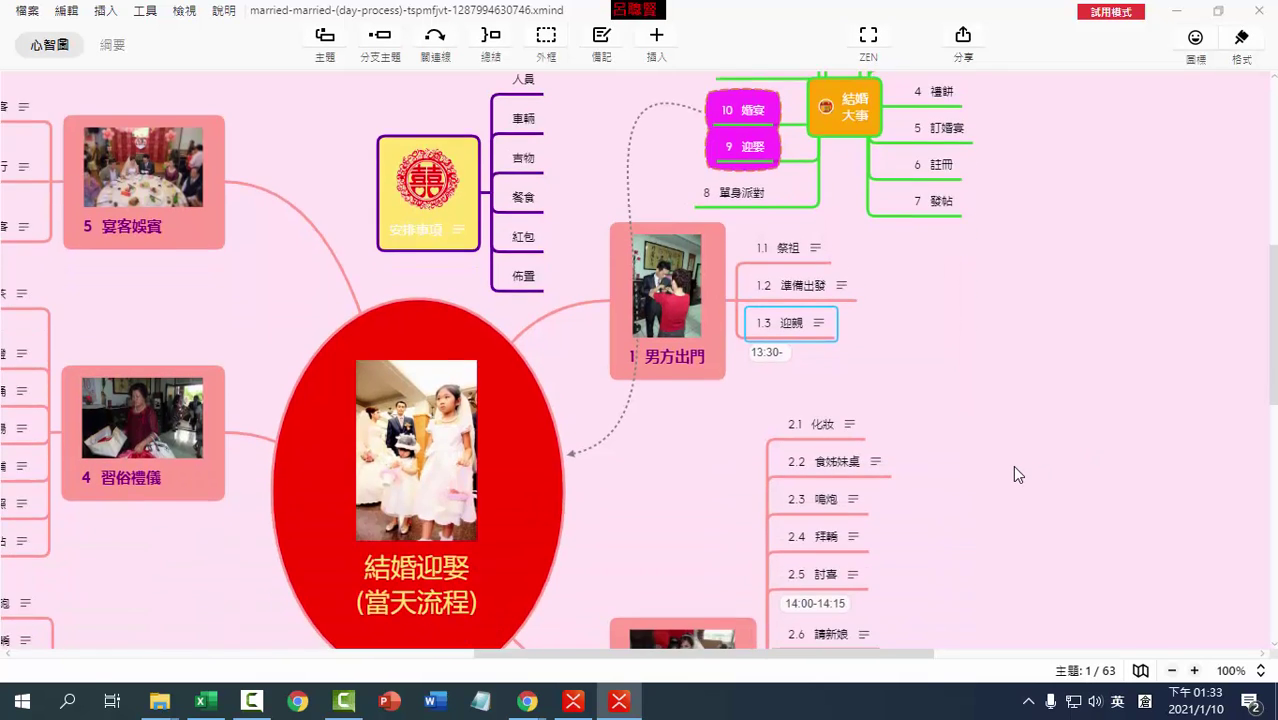
{"action": "scroll", "coordinate": [1012, 470], "scroll_direction": "down", "scroll_amount": 2}
{"action": "scroll", "coordinate": [1005, 471], "scroll_direction": "down", "scroll_amount": 2}
{"action": "scroll", "coordinate": [1005, 471], "scroll_direction": "down", "scroll_amount": 2}
{"action": "scroll", "coordinate": [1005, 471], "scroll_direction": "down", "scroll_amount": 4}
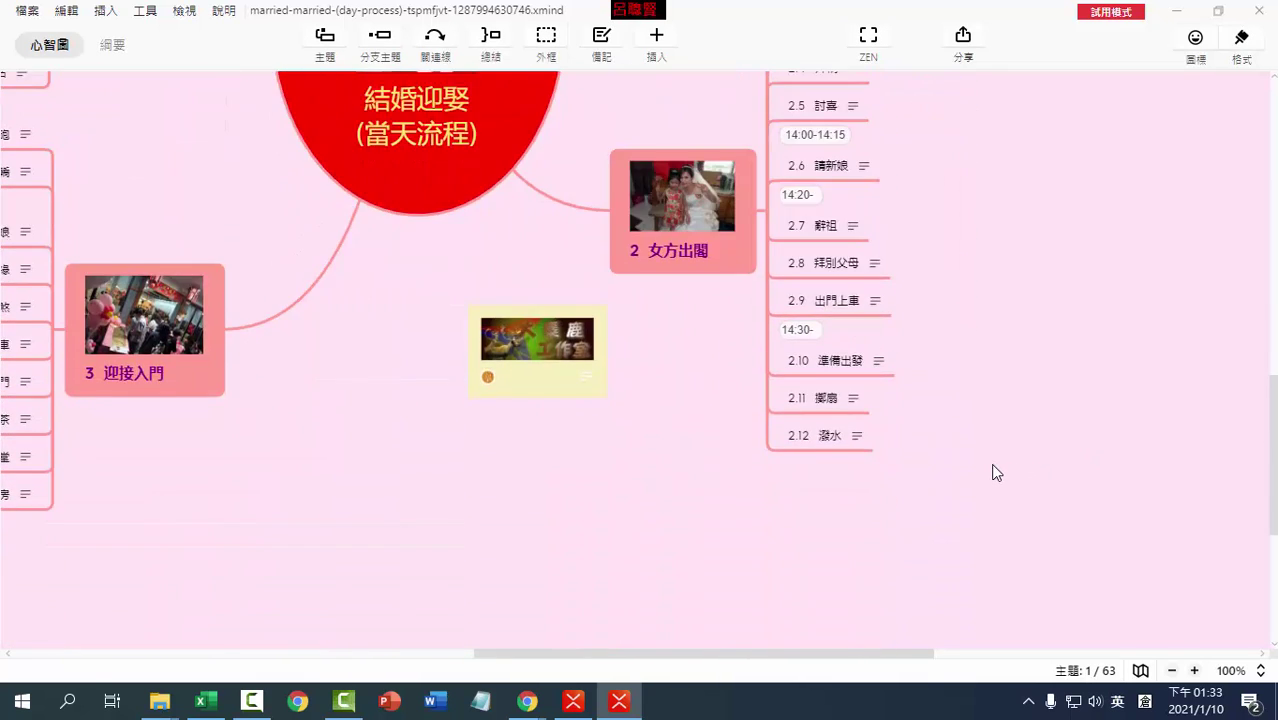
{"action": "scroll", "coordinate": [981, 463], "scroll_direction": "up", "scroll_amount": 8}
{"action": "scroll", "coordinate": [981, 463], "scroll_direction": "up", "scroll_amount": 2}
{"action": "left_click", "coordinate": [680, 250]}
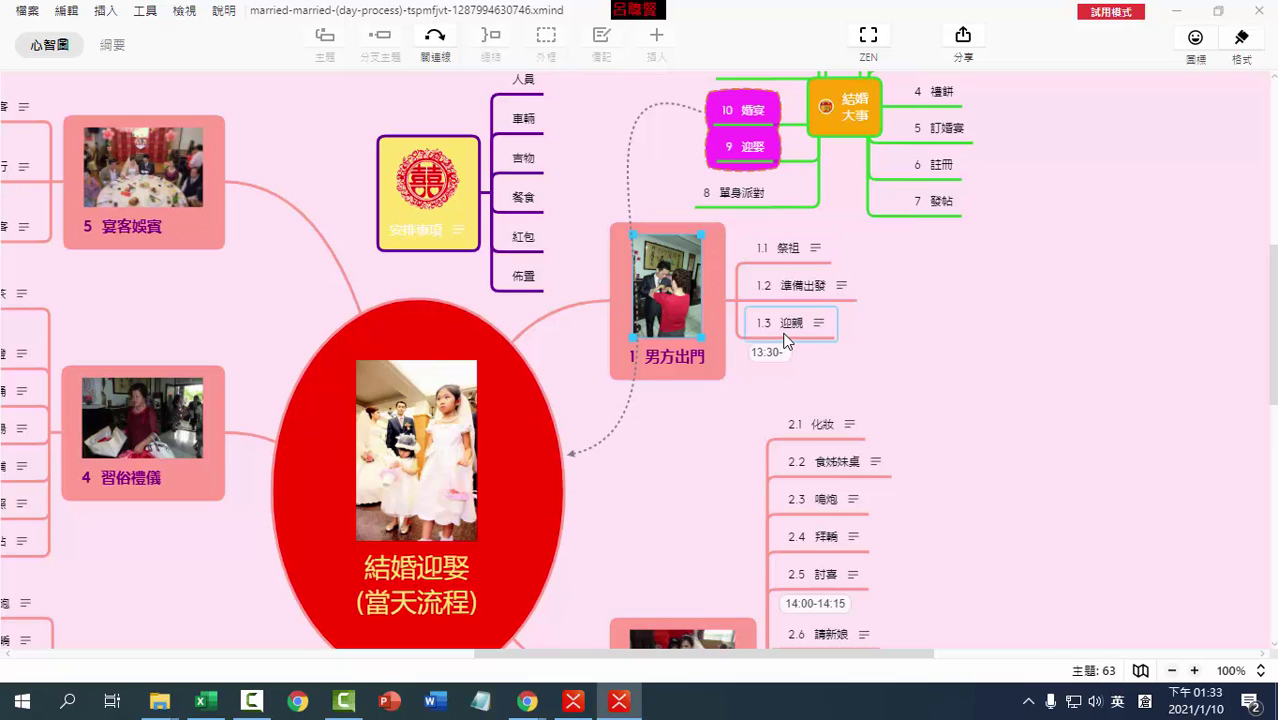
{"action": "scroll", "coordinate": [760, 347], "scroll_direction": "down", "scroll_amount": 2}
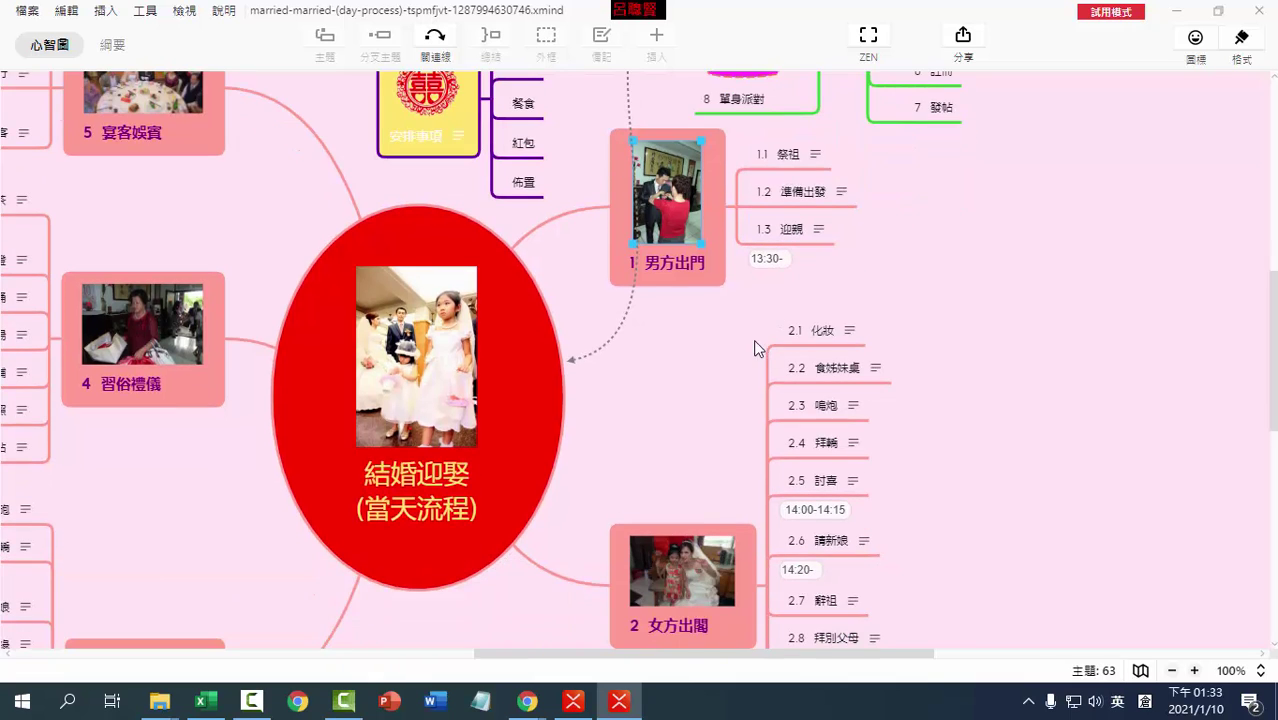
{"action": "scroll", "coordinate": [723, 335], "scroll_direction": "up", "scroll_amount": 2}
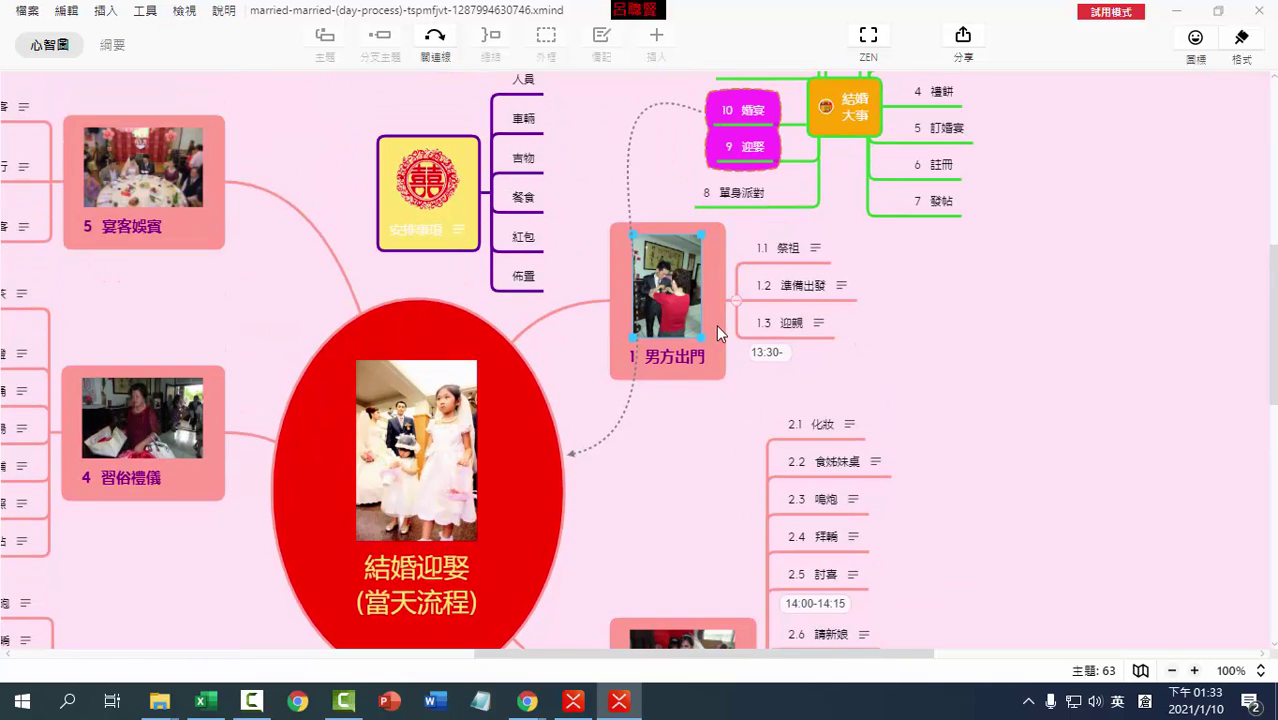
{"action": "scroll", "coordinate": [640, 357], "scroll_direction": "down", "scroll_amount": 2}
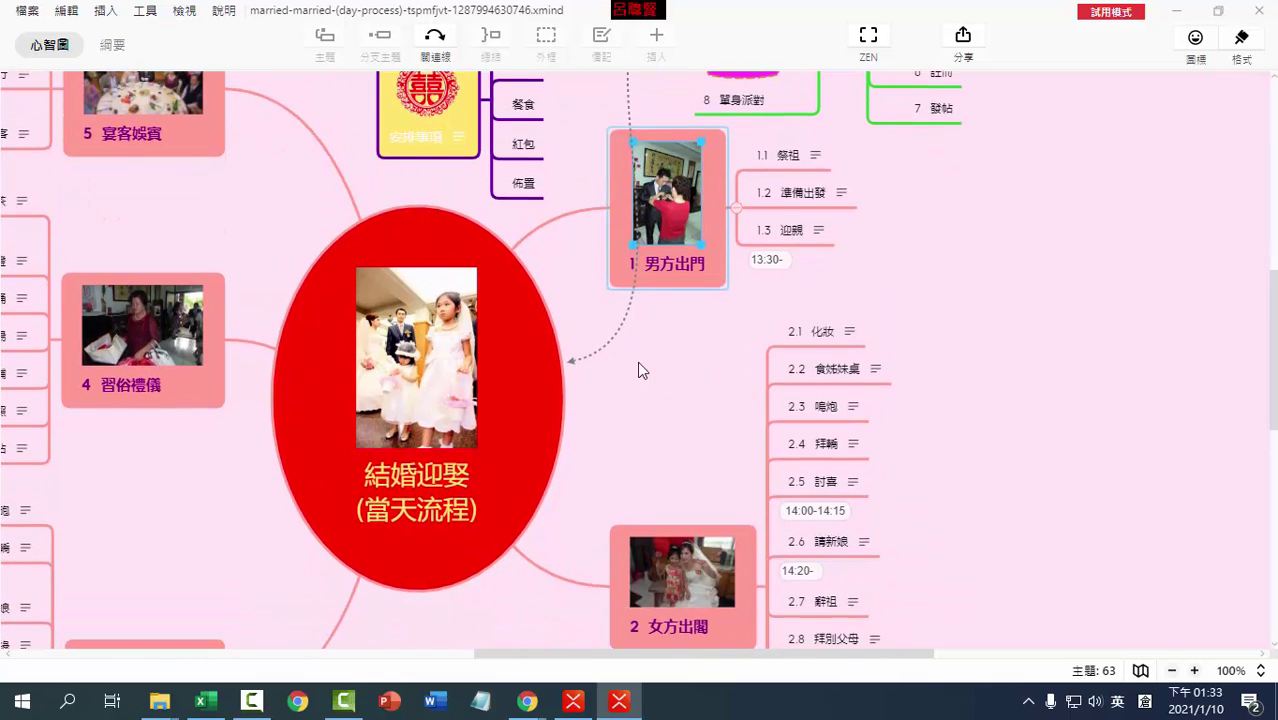
{"action": "left_click", "coordinate": [677, 598]}
{"action": "scroll", "coordinate": [428, 535], "scroll_direction": "down", "scroll_amount": 2}
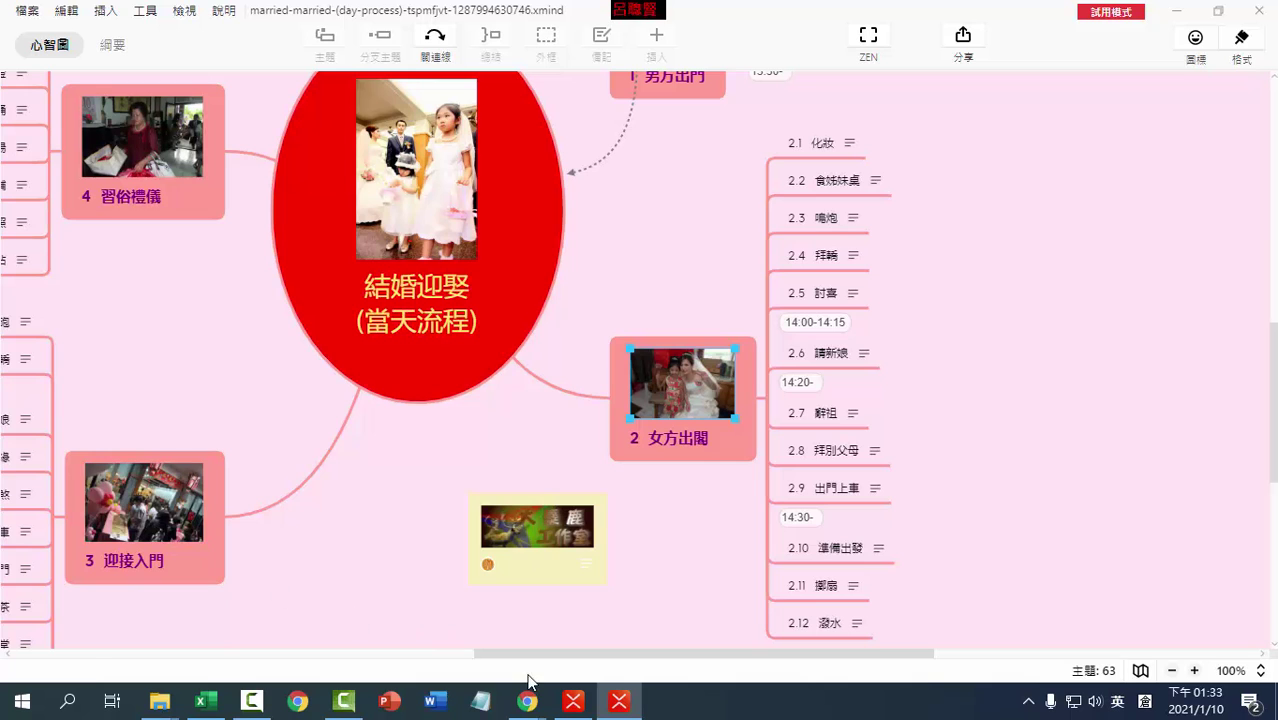
{"action": "left_click_drag", "start_coordinate": [525, 660], "coordinate": [434, 659]}
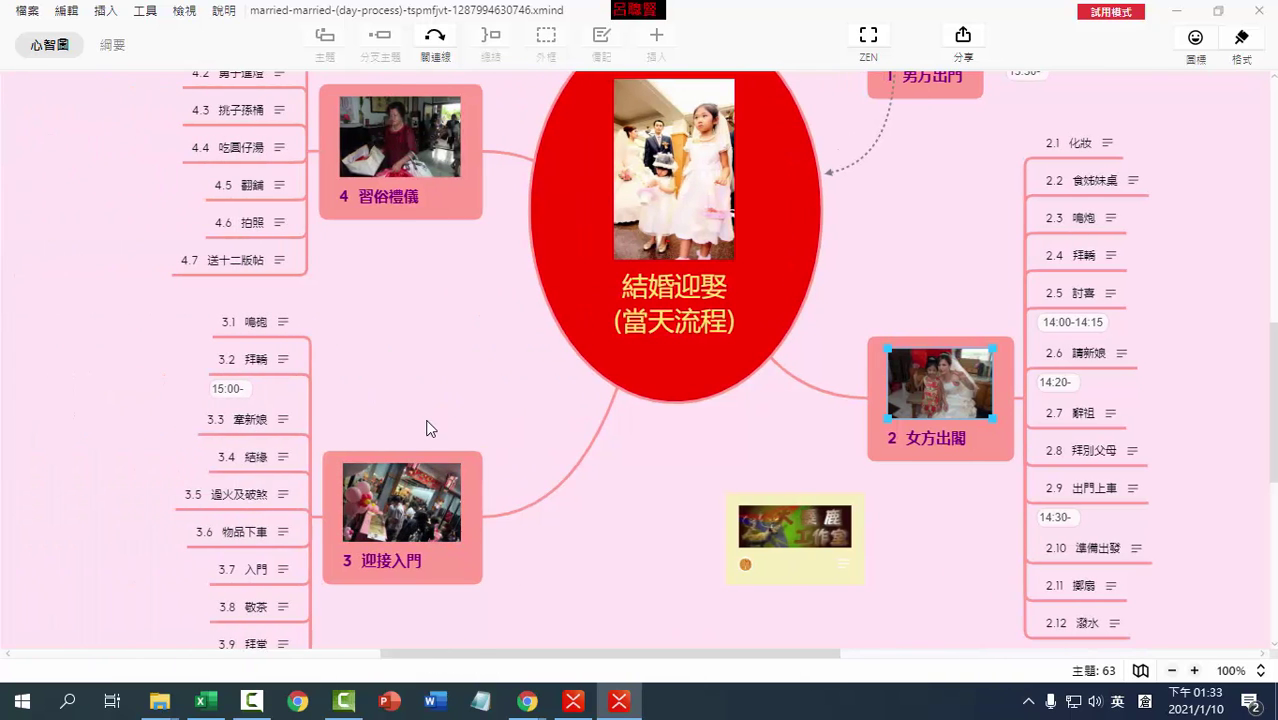
{"action": "scroll", "coordinate": [428, 428], "scroll_direction": "up", "scroll_amount": 2}
{"action": "scroll", "coordinate": [398, 310], "scroll_direction": "up", "scroll_amount": 2}
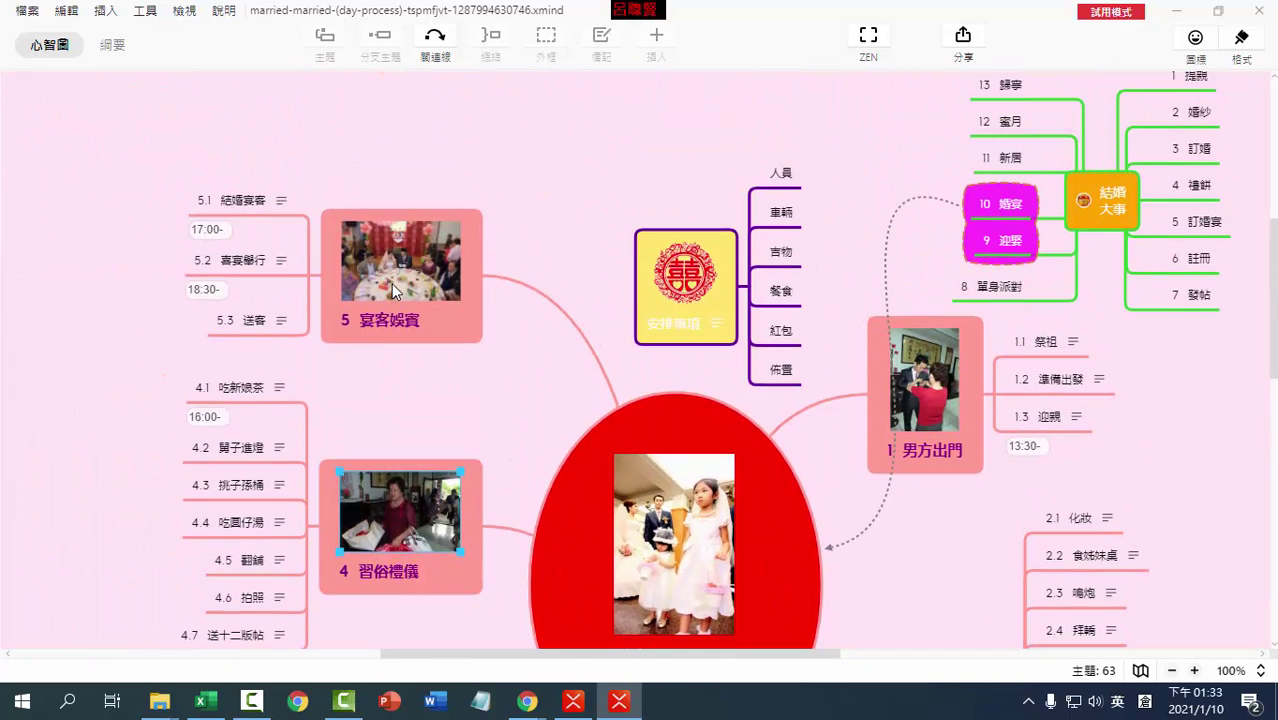
{"action": "left_click", "coordinate": [391, 283]}
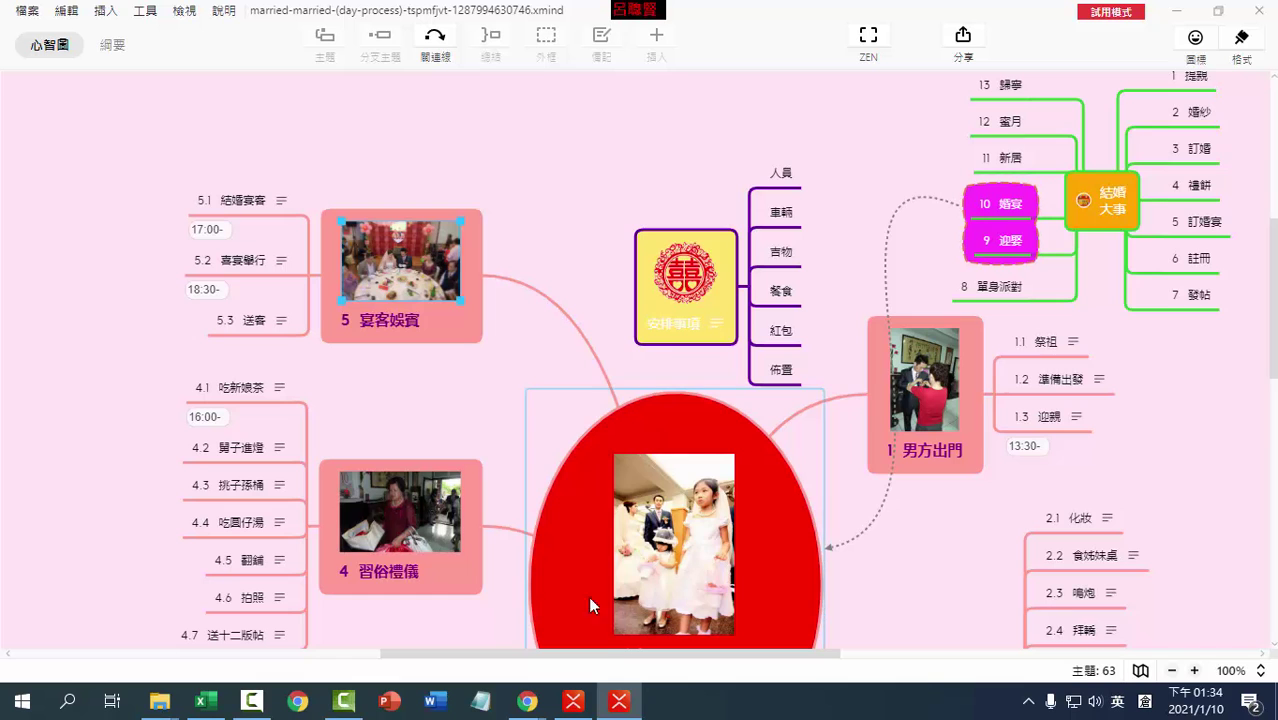
{"action": "left_click_drag", "start_coordinate": [644, 654], "coordinate": [716, 654]}
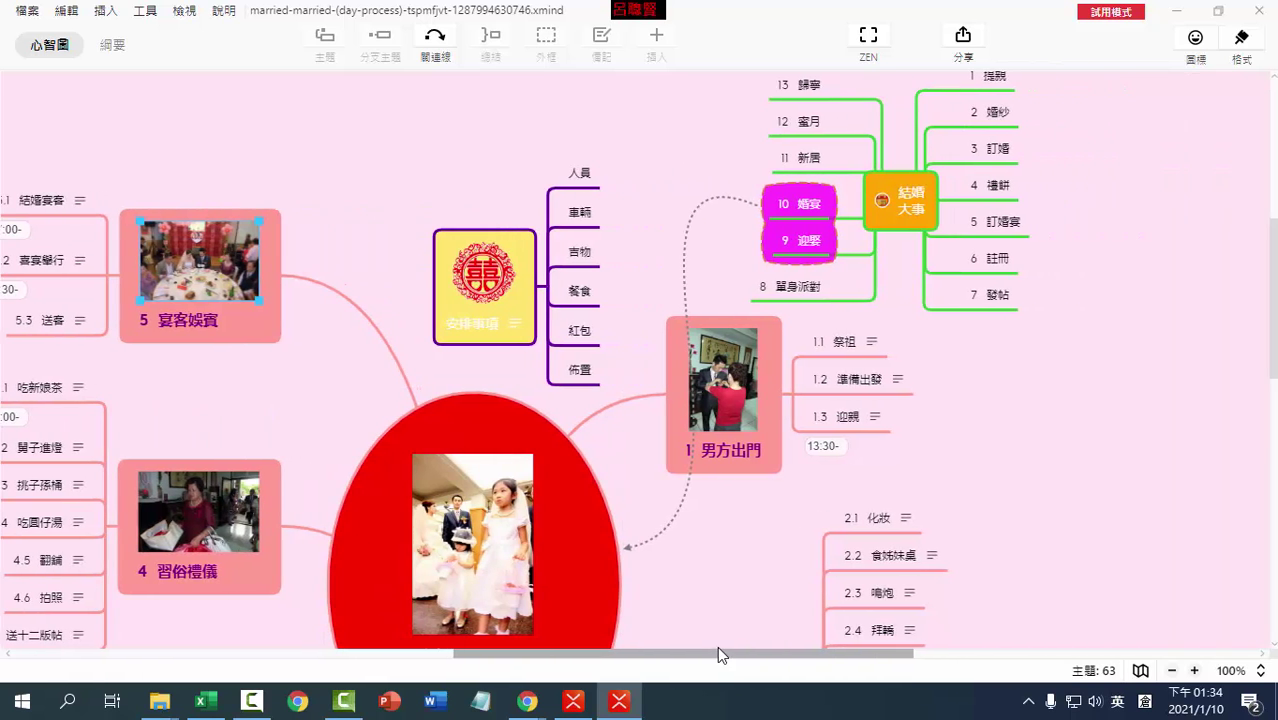
{"action": "scroll", "coordinate": [1030, 499], "scroll_direction": "up", "scroll_amount": 4}
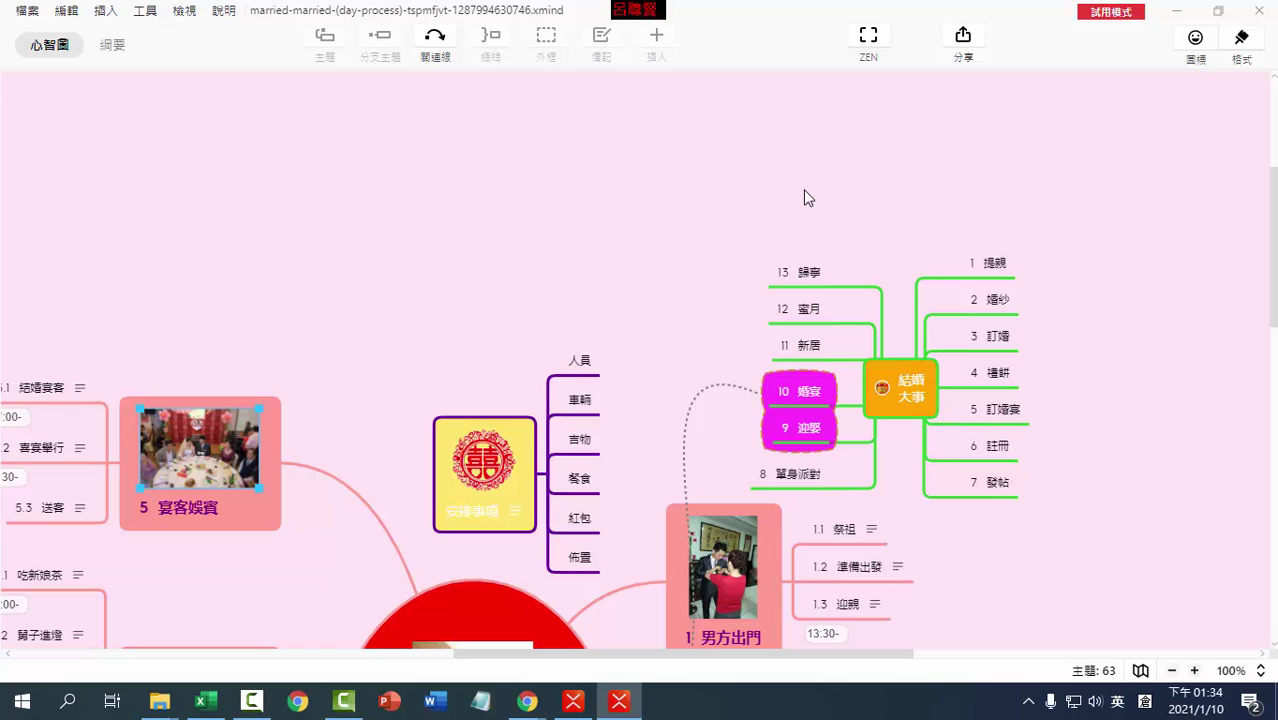
From the 火鍋麵醬 browser tab, go to the gallery home and filter it to 中文.
{"action": "mouse_move", "coordinate": [530, 707]}
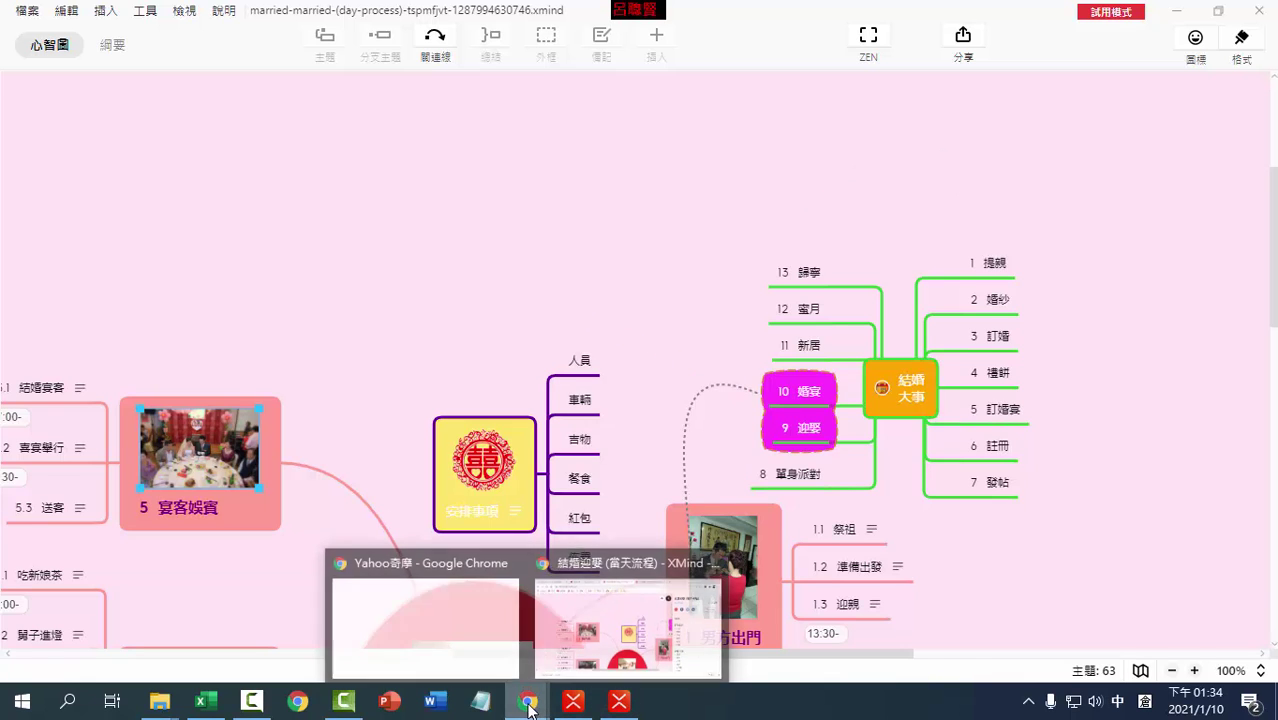
{"action": "left_click", "coordinate": [608, 617]}
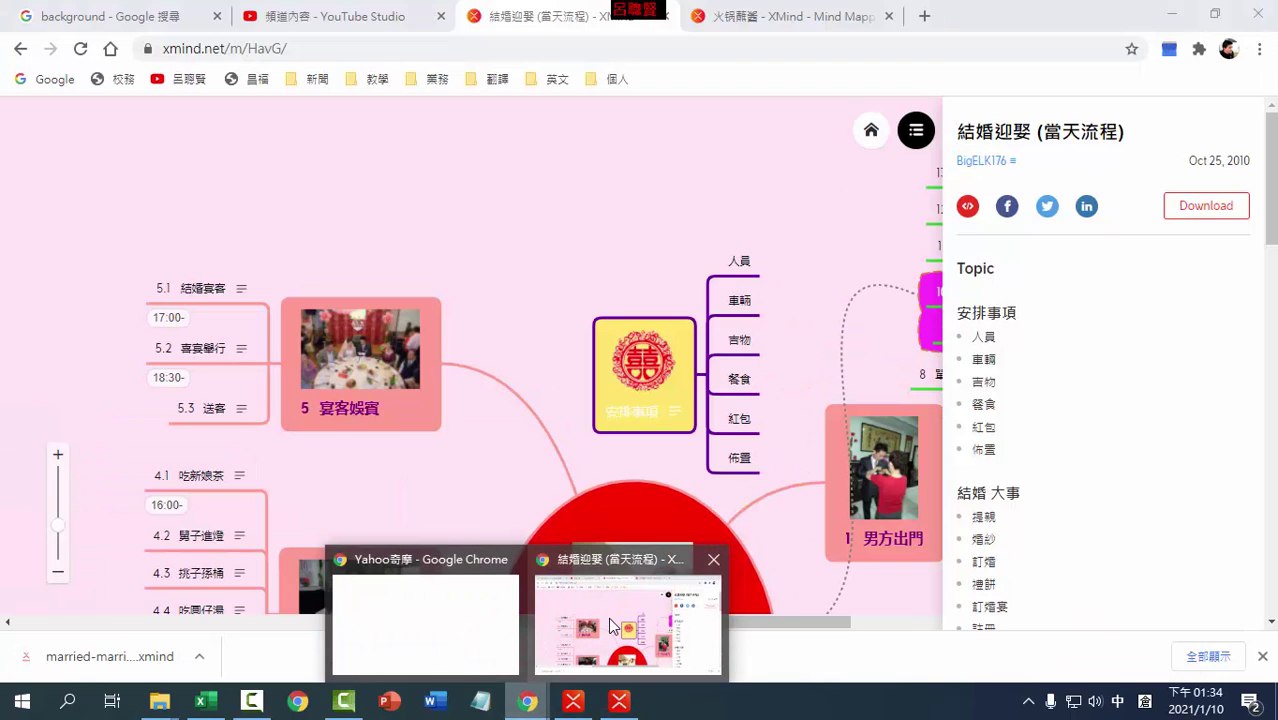
{"action": "left_click", "coordinate": [733, 30]}
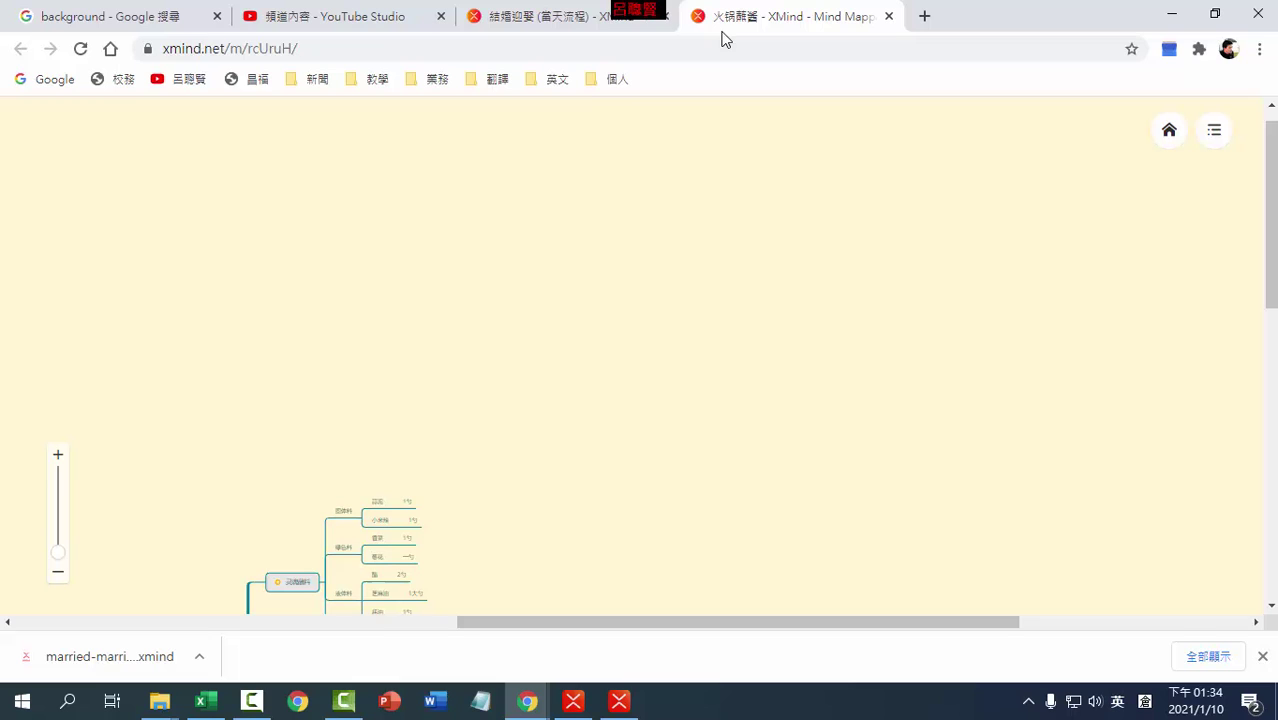
{"action": "left_click", "coordinate": [1169, 132]}
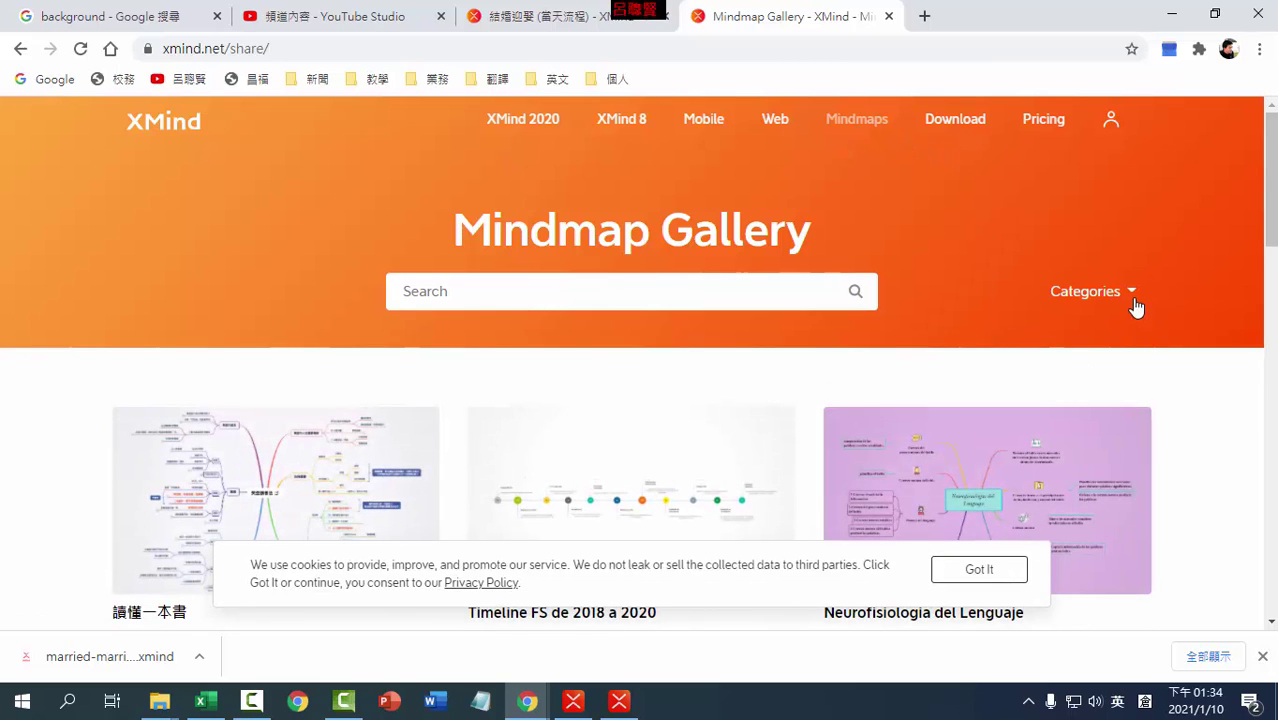
{"action": "left_click", "coordinate": [1133, 301]}
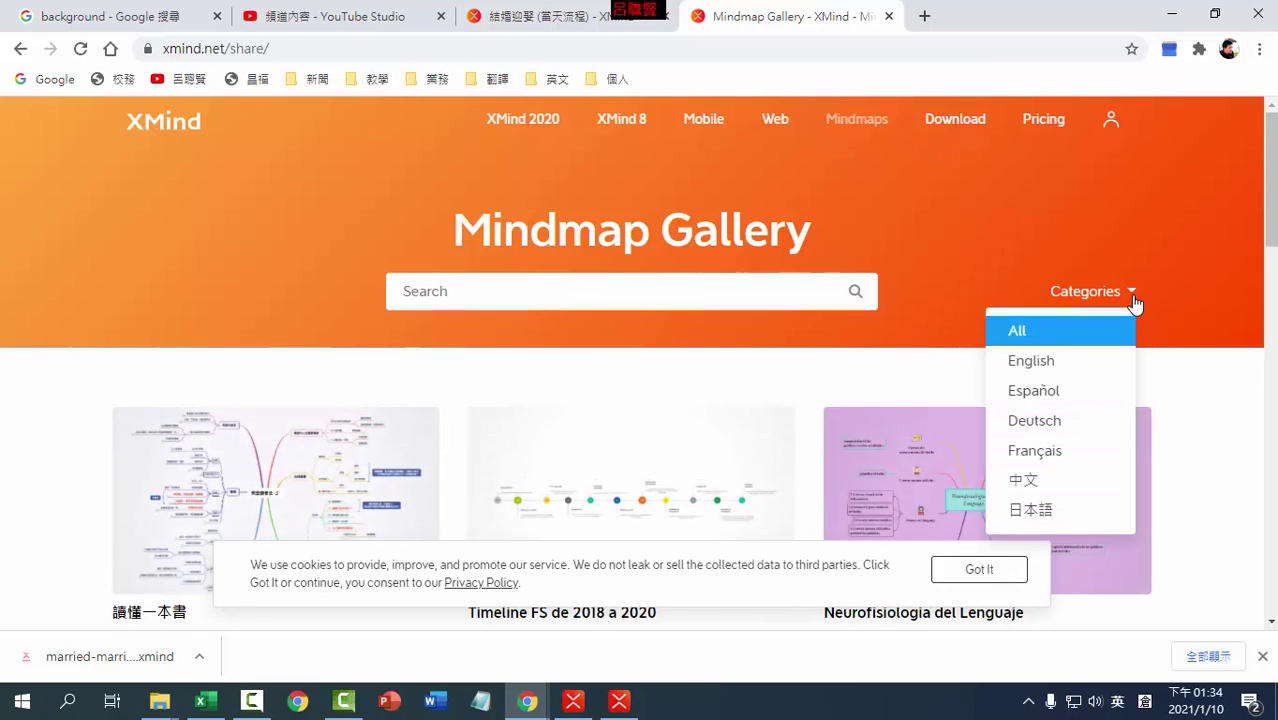
{"action": "left_click", "coordinate": [1028, 485]}
{"action": "left_click", "coordinate": [1261, 657]}
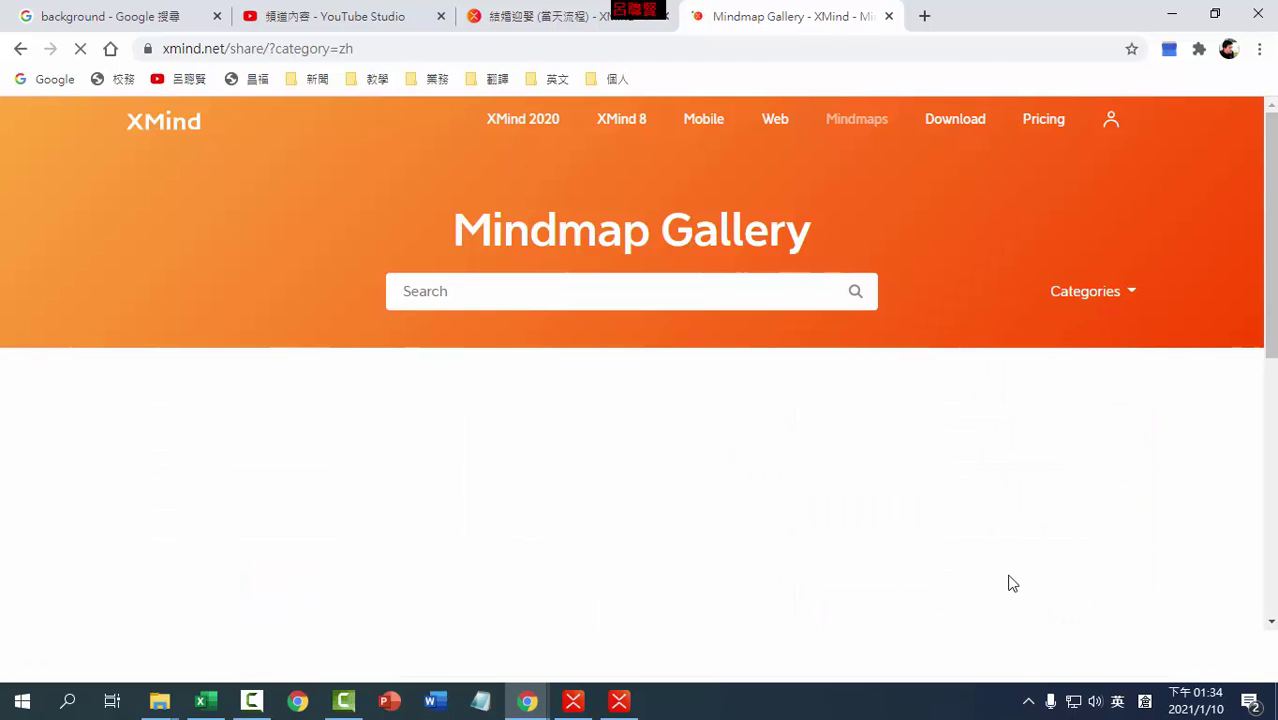
Dismiss the cookie notice and load more 中文 maps with More.
{"action": "scroll", "coordinate": [476, 308], "scroll_direction": "down", "scroll_amount": 3}
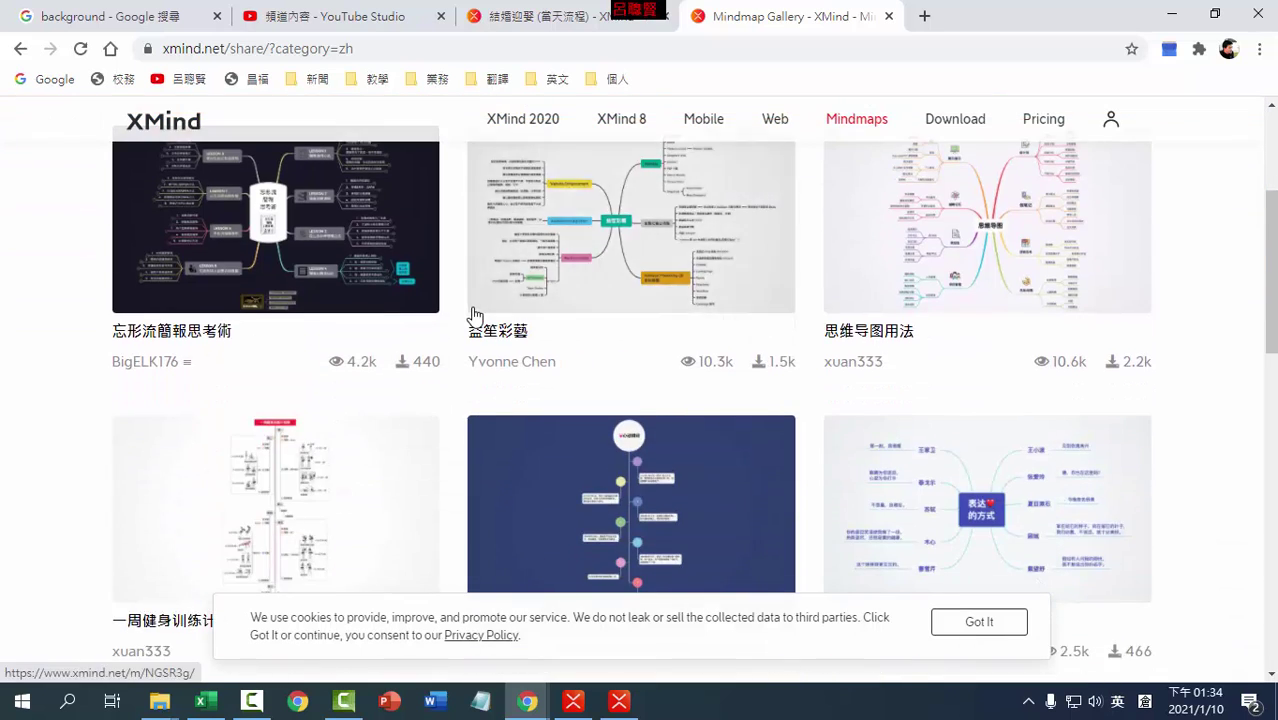
{"action": "scroll", "coordinate": [476, 316], "scroll_direction": "down", "scroll_amount": 3}
{"action": "left_click", "coordinate": [979, 623]}
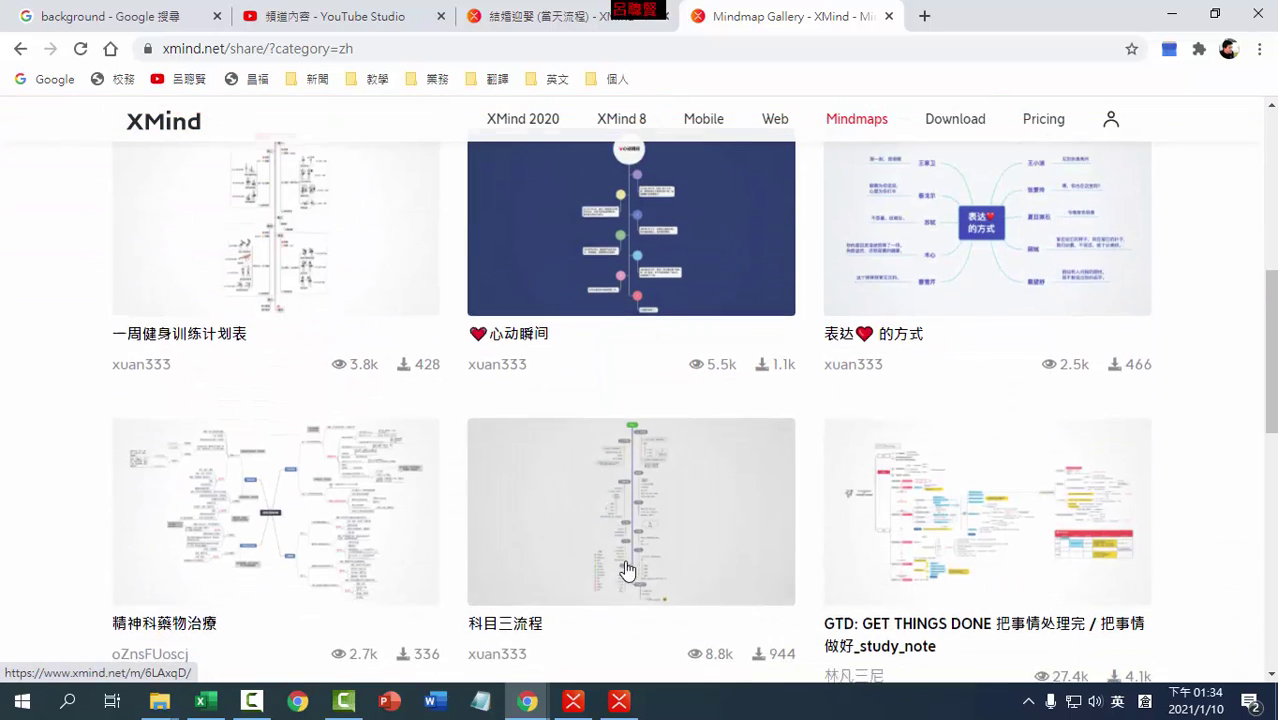
{"action": "scroll", "coordinate": [522, 516], "scroll_direction": "down", "scroll_amount": 4}
{"action": "scroll", "coordinate": [520, 514], "scroll_direction": "down", "scroll_amount": 2}
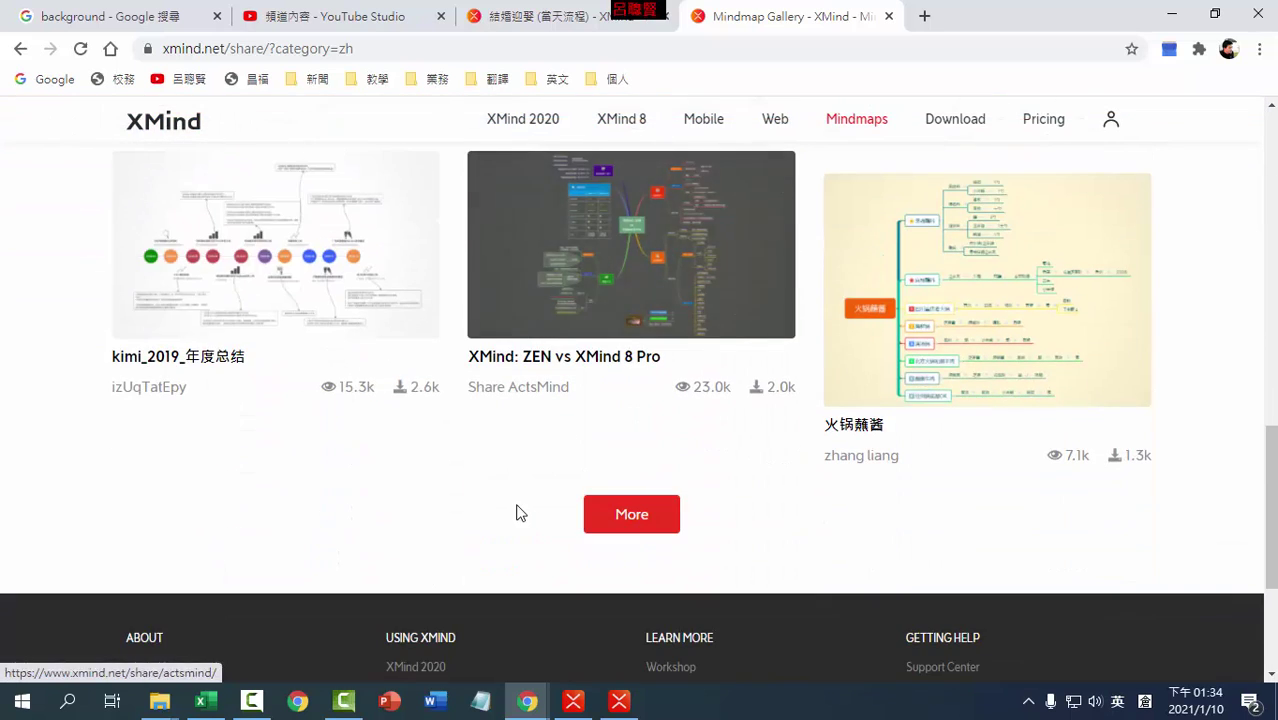
{"action": "left_click", "coordinate": [647, 522]}
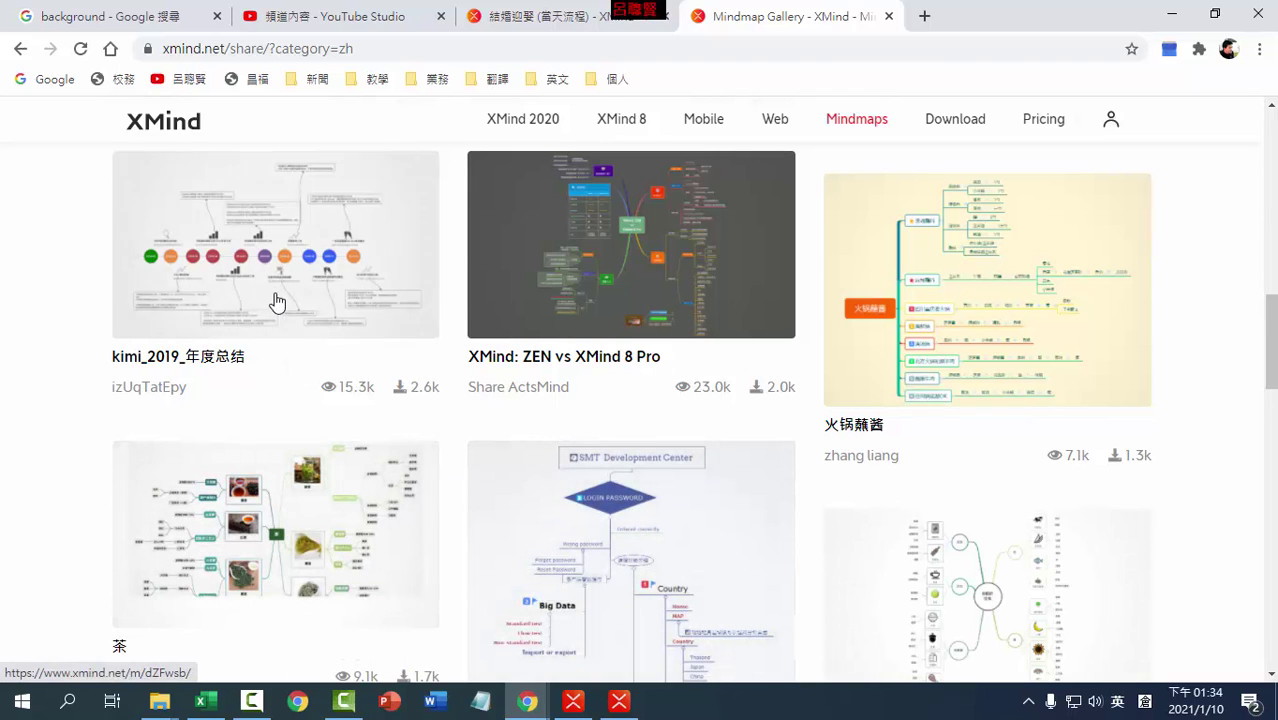
Download the 茶 tea map's .xmind file from its thumbnail's download count.
{"action": "scroll", "coordinate": [288, 320], "scroll_direction": "down", "scroll_amount": 2}
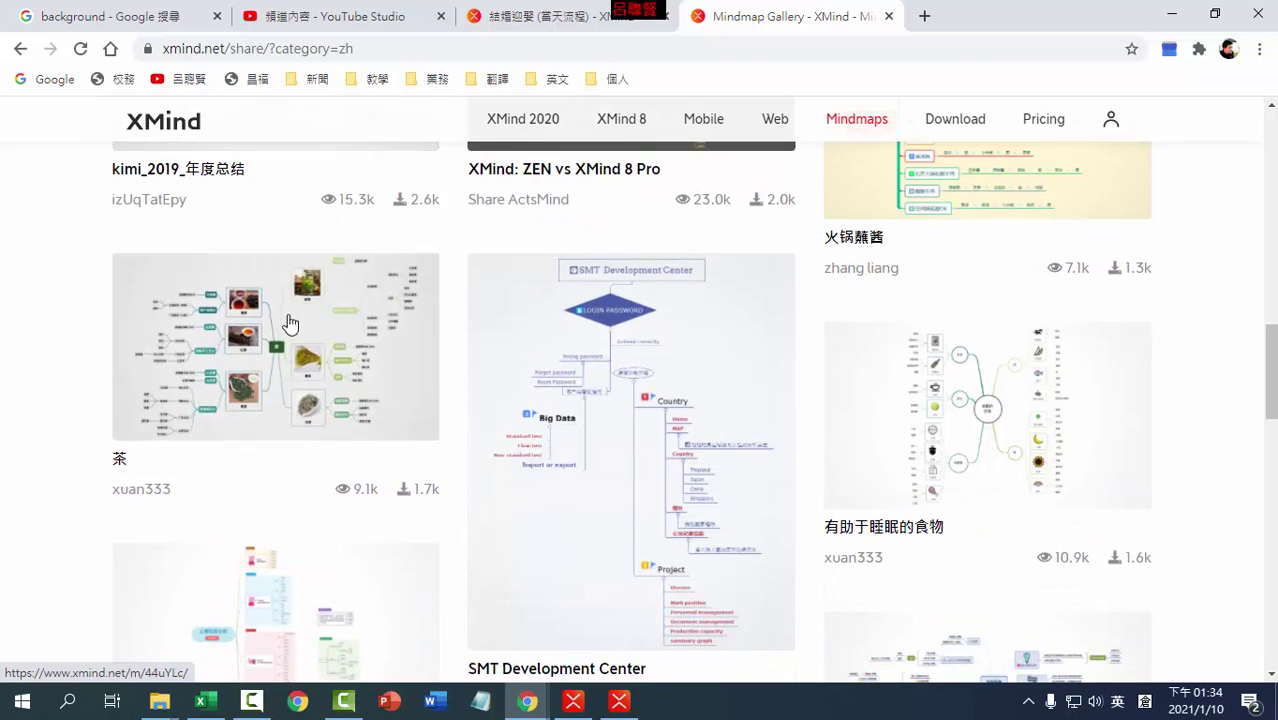
{"action": "scroll", "coordinate": [288, 335], "scroll_direction": "down", "scroll_amount": 1}
{"action": "scroll", "coordinate": [286, 342], "scroll_direction": "down", "scroll_amount": 1}
{"action": "scroll", "coordinate": [282, 334], "scroll_direction": "up", "scroll_amount": 1}
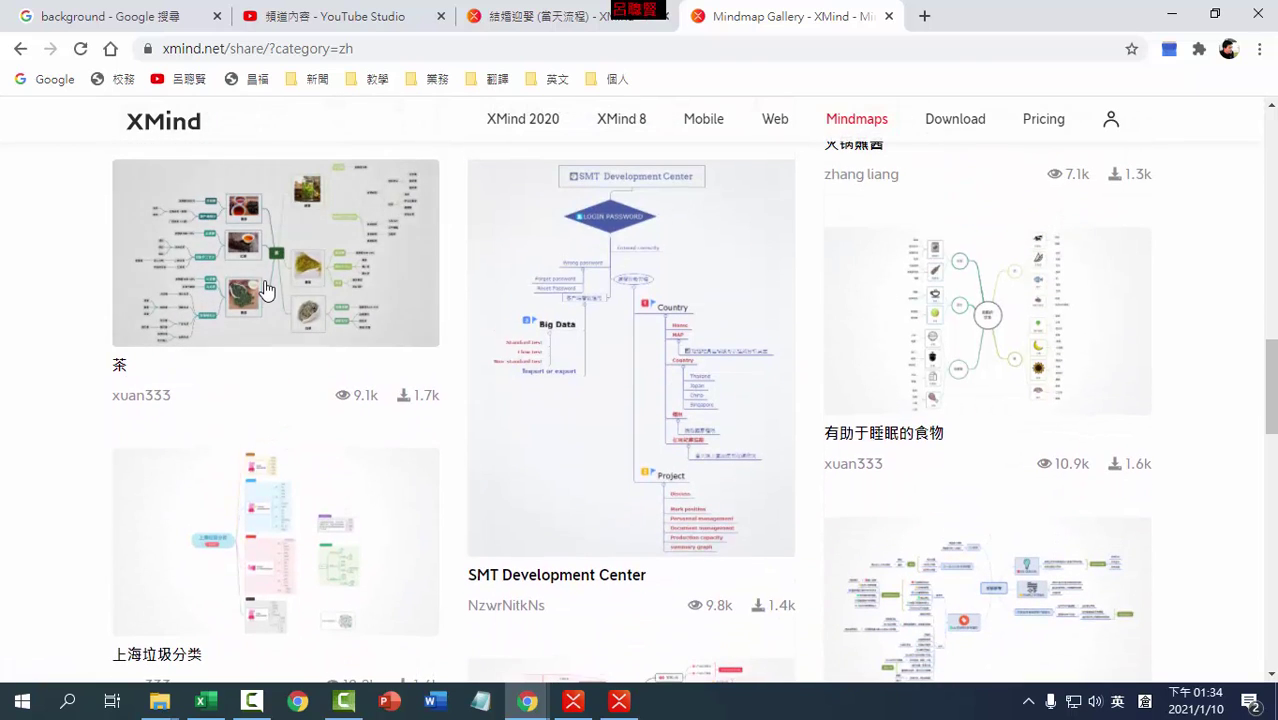
{"action": "left_click", "coordinate": [404, 397]}
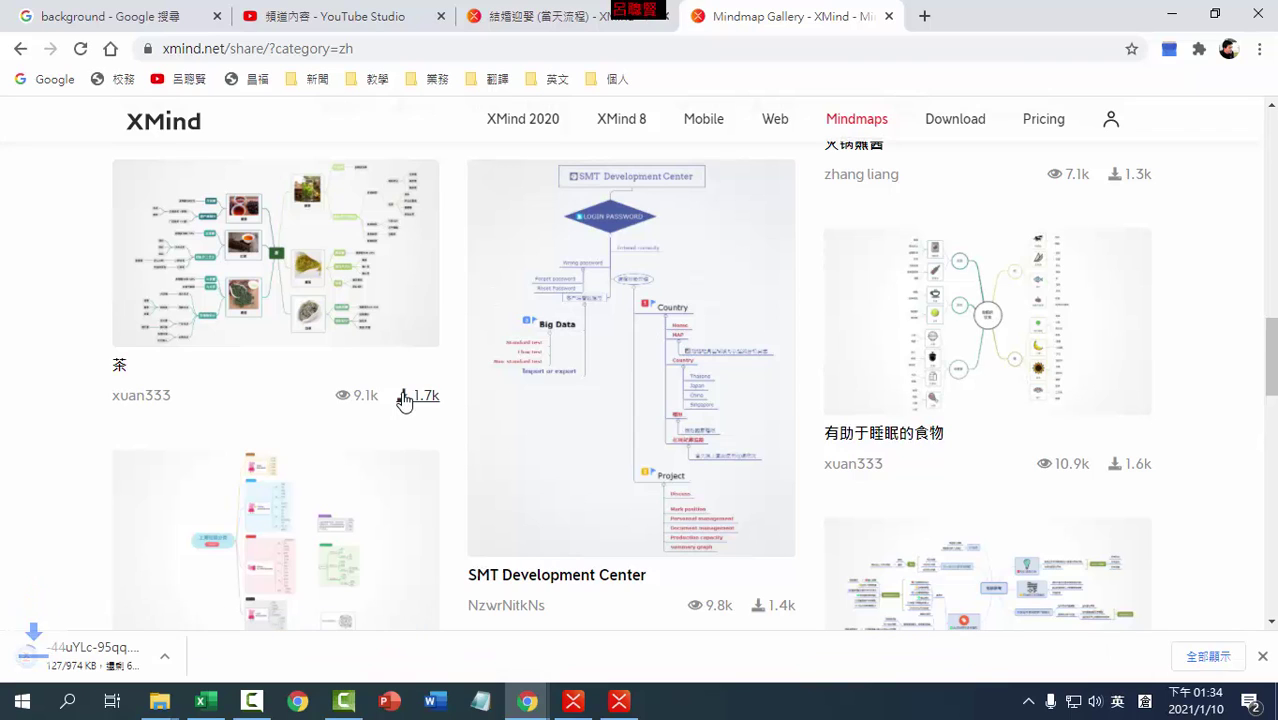
Open the 茶 map in a new tab and browse its 黑茶, 红茶, 绿茶 and 黄茶 branches.
{"action": "left_click", "coordinate": [279, 261]}
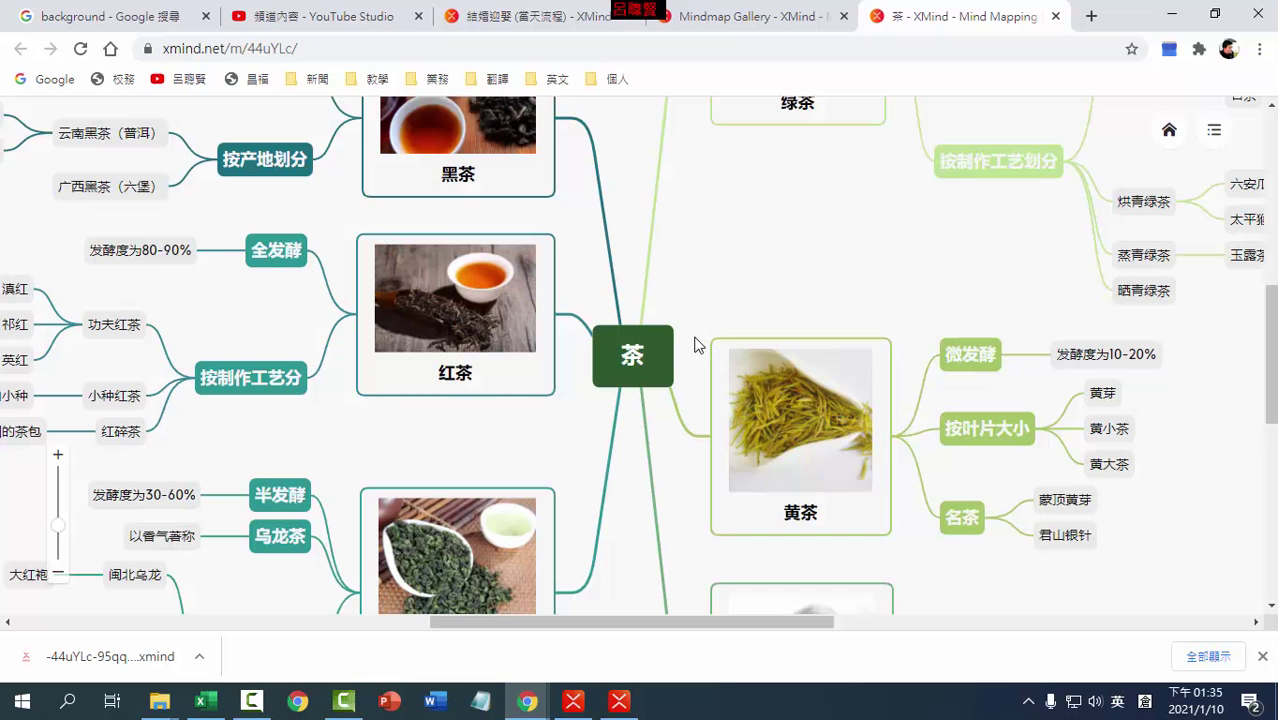
{"action": "scroll", "coordinate": [733, 265], "scroll_direction": "up", "scroll_amount": 2}
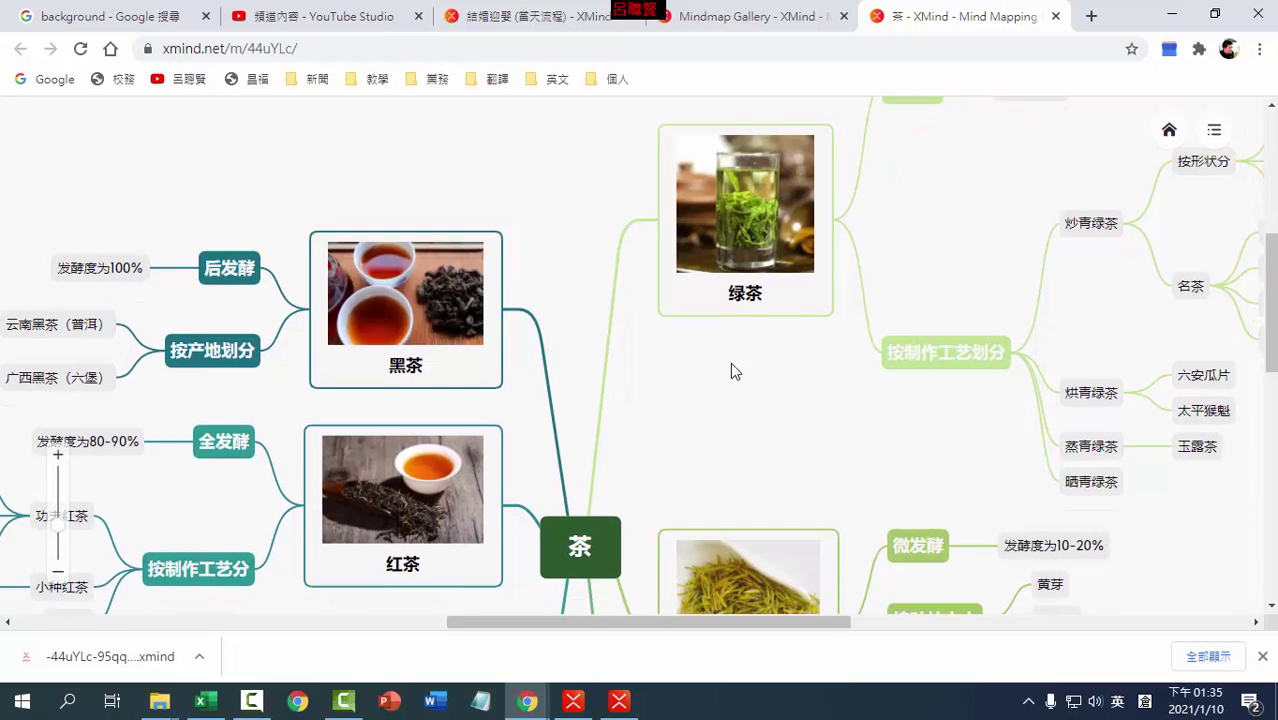
{"action": "left_click_drag", "start_coordinate": [854, 326], "coordinate": [742, 411]}
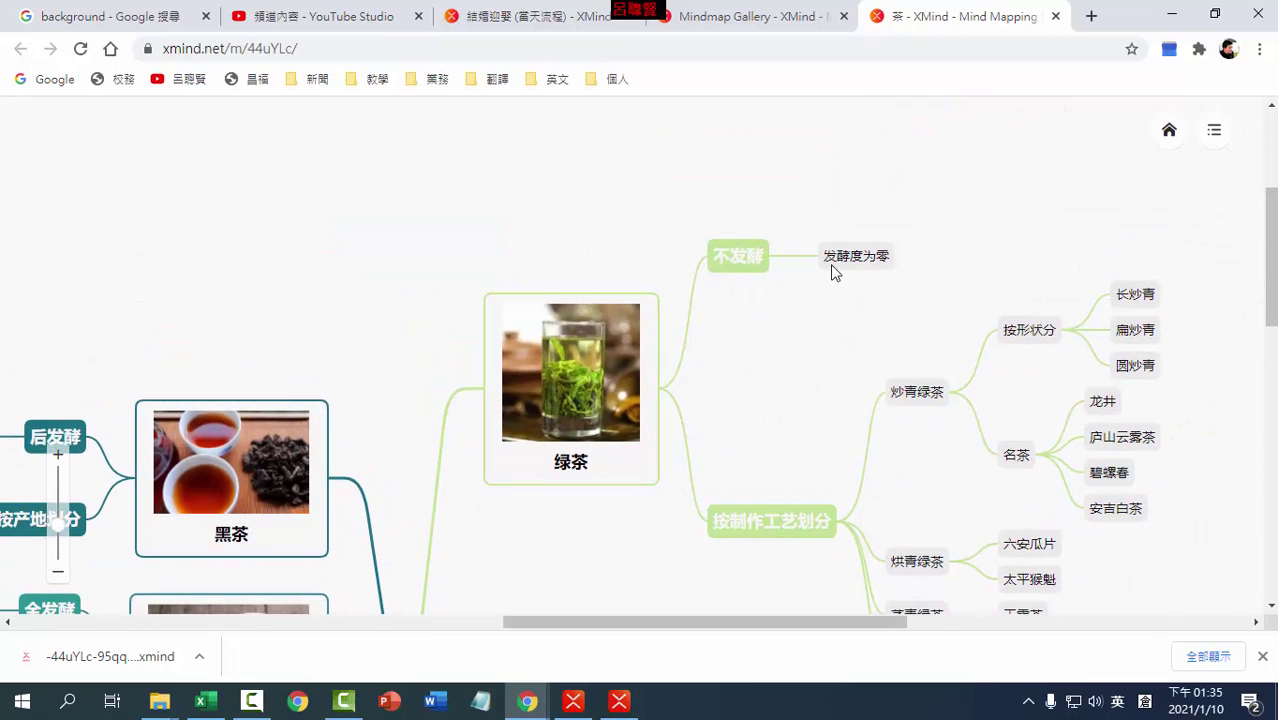
{"action": "scroll", "coordinate": [805, 309], "scroll_direction": "down", "scroll_amount": 1}
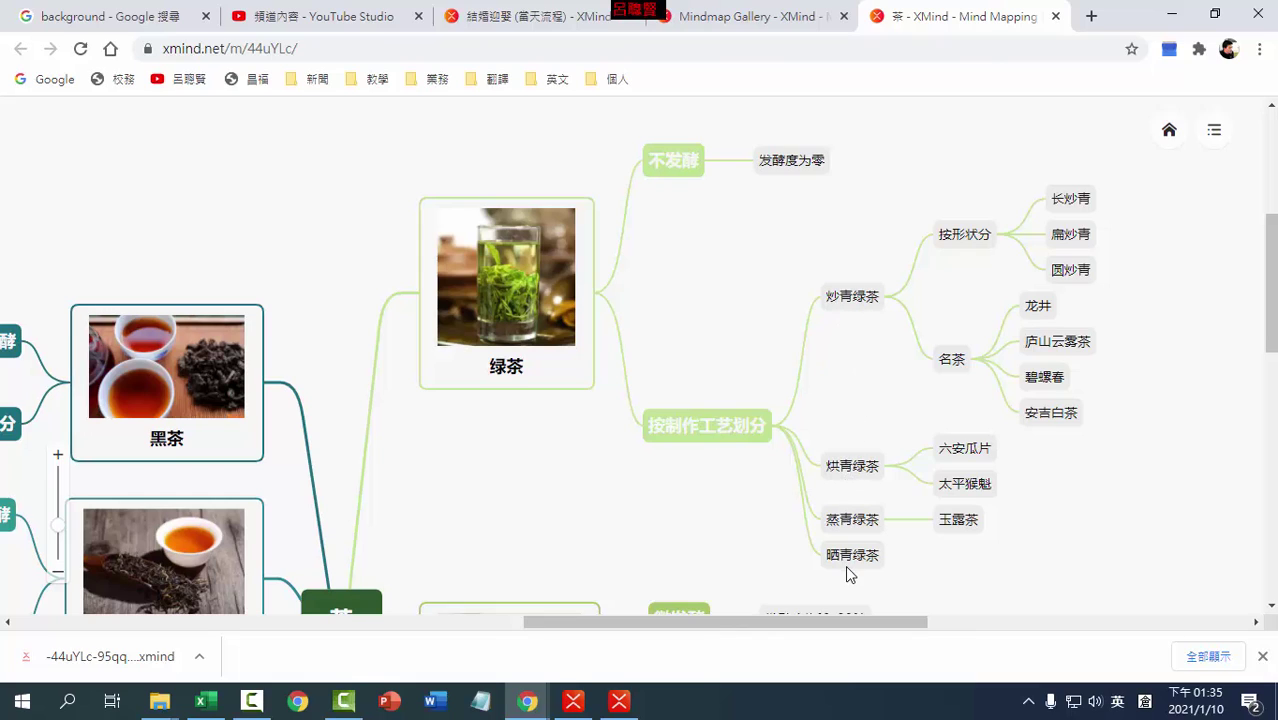
{"action": "scroll", "coordinate": [1074, 432], "scroll_direction": "down", "scroll_amount": 1}
{"action": "scroll", "coordinate": [1158, 334], "scroll_direction": "down", "scroll_amount": 2}
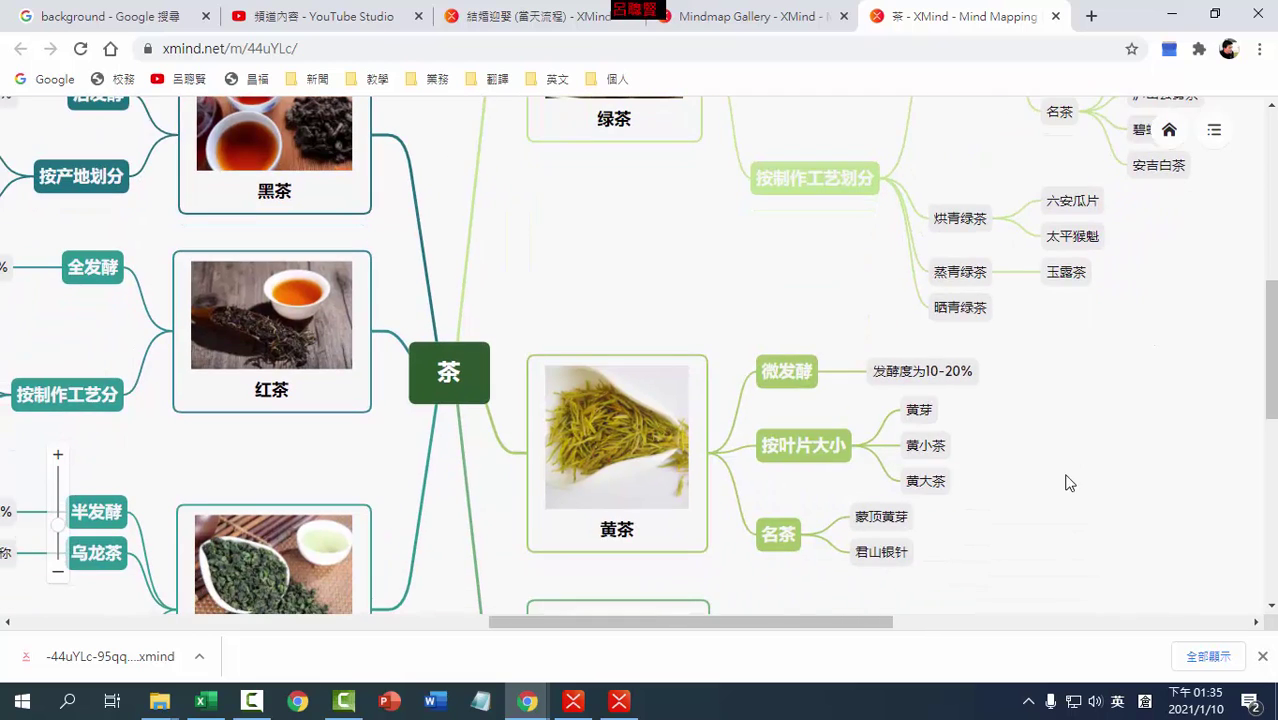
{"action": "scroll", "coordinate": [1064, 479], "scroll_direction": "down", "scroll_amount": 1}
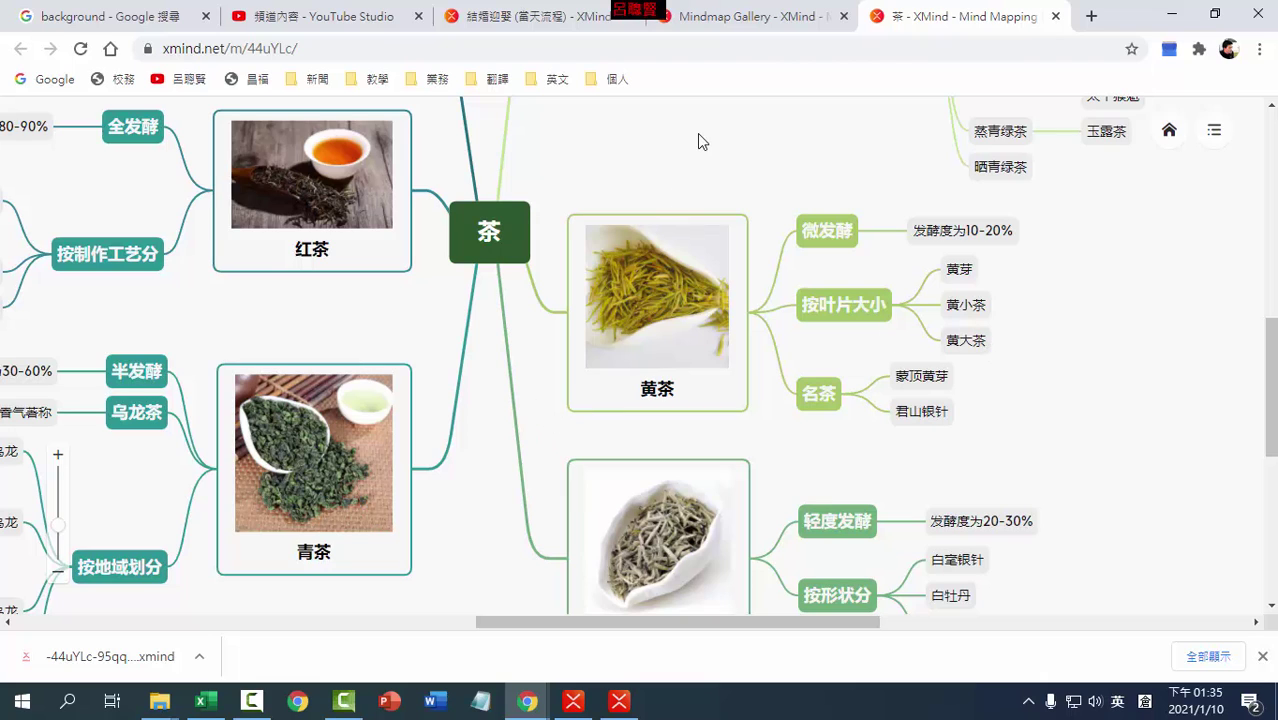
{"action": "scroll", "coordinate": [534, 286], "scroll_direction": "up", "scroll_amount": 2}
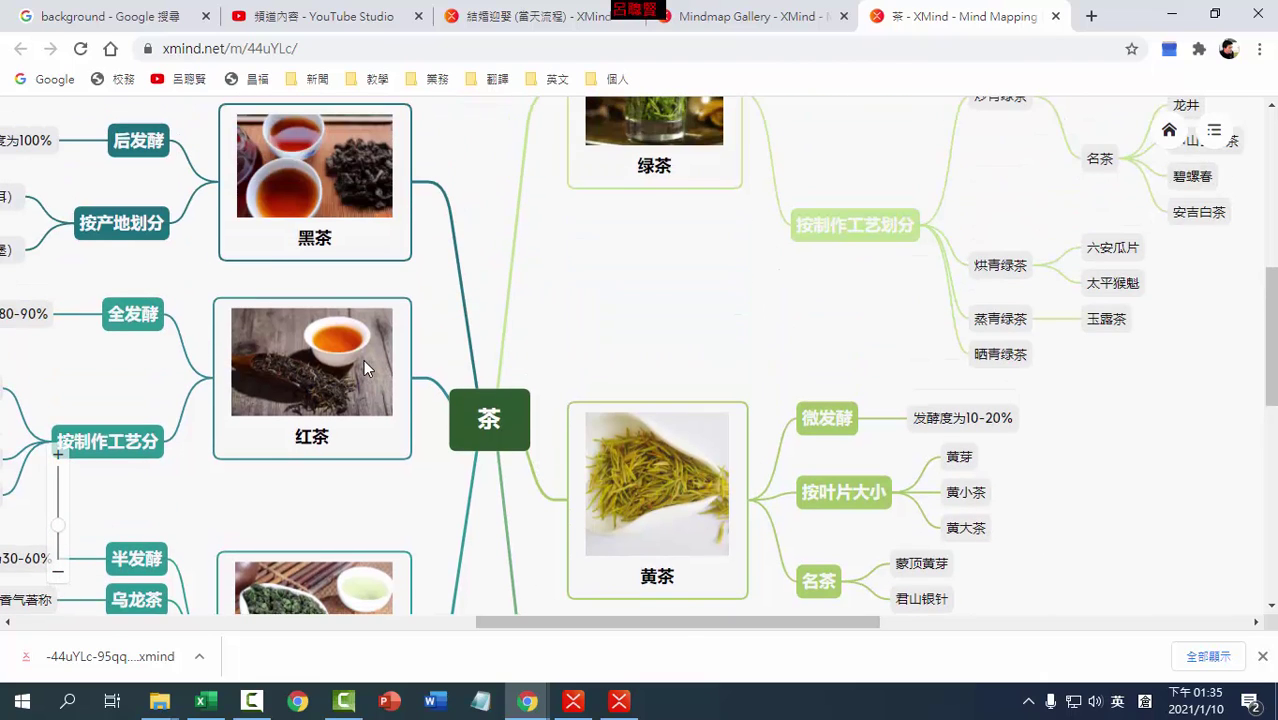